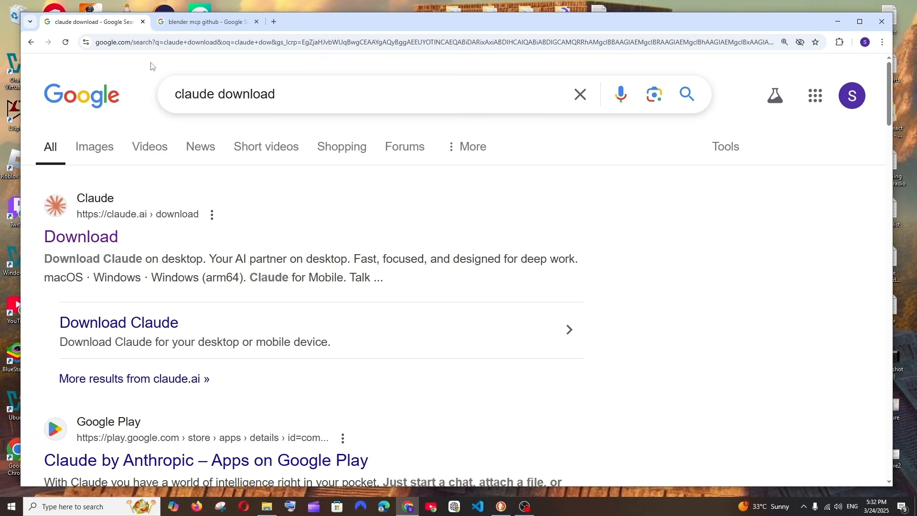
Step: Download the Windows version of Claude for Desktop and run the Claude-Setup-x64.exe installer
left_click(214, 25)
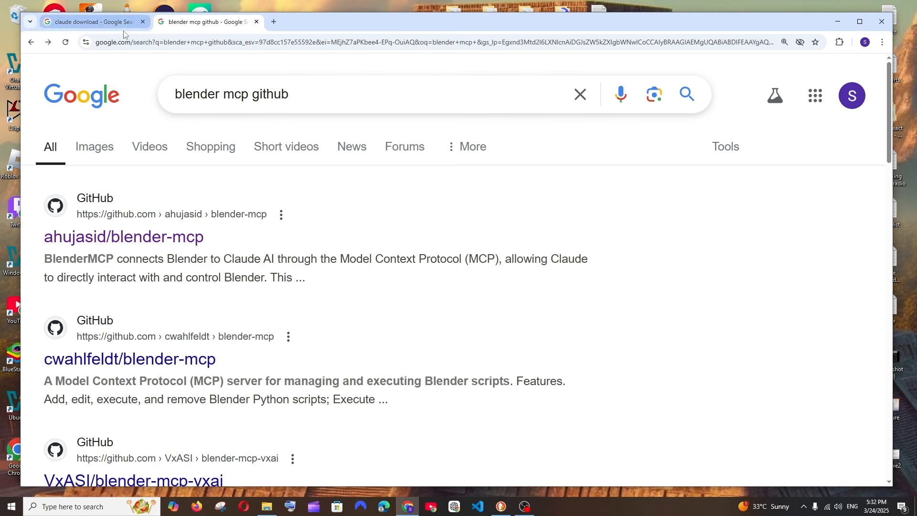
left_click(88, 22)
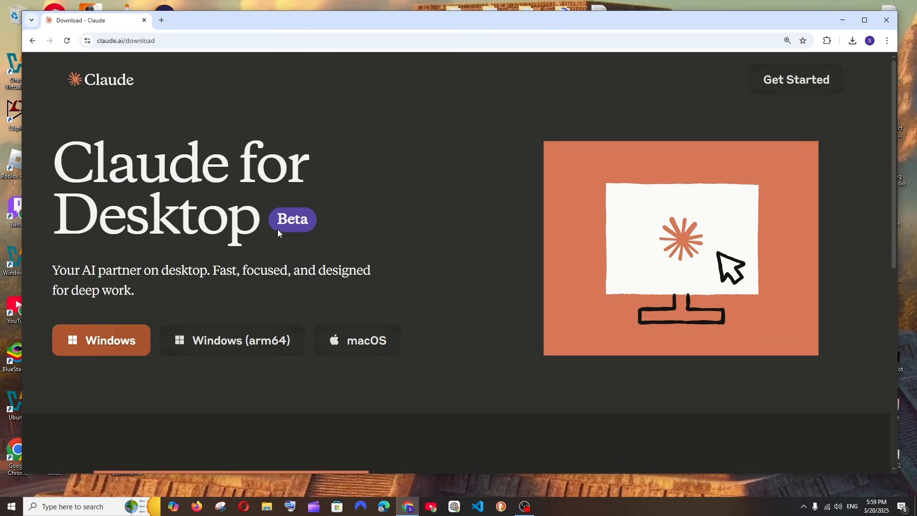
scroll(224, 272, "up", 2, "ctrl")
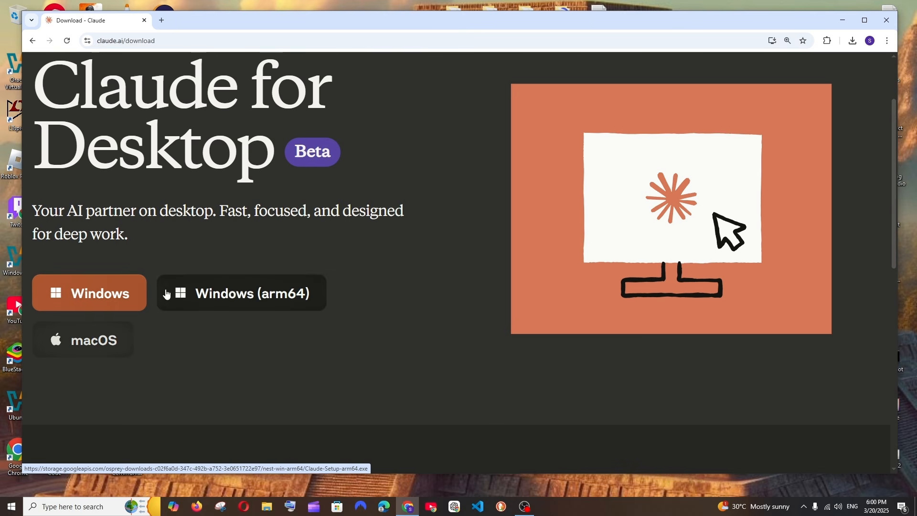
left_click(87, 302)
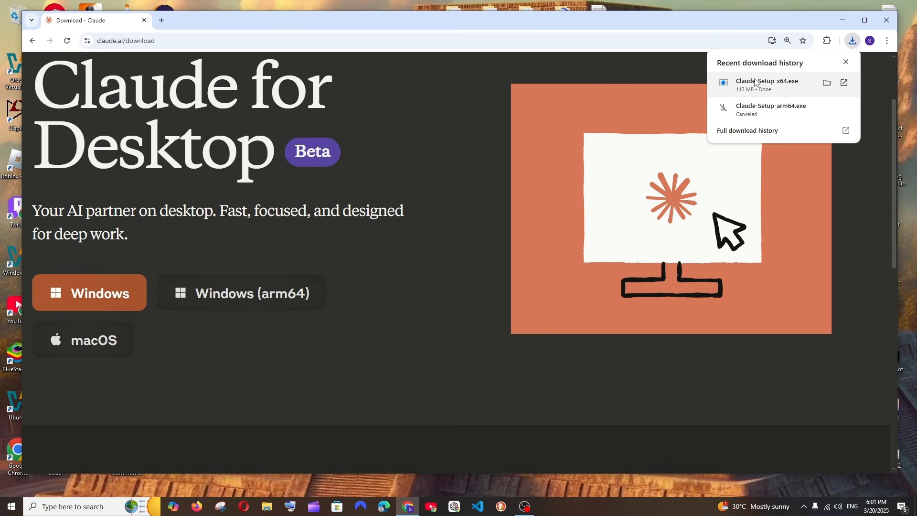
left_click(756, 83)
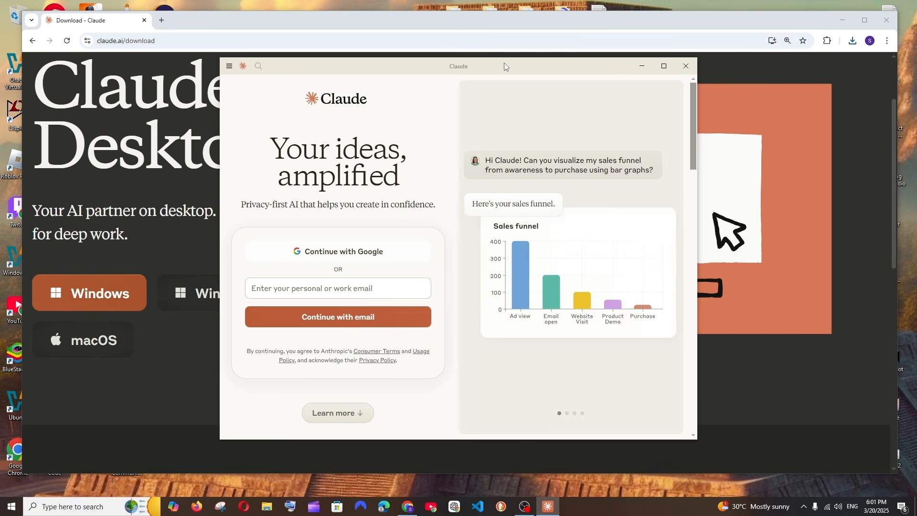
Step: Sign in to the Claude desktop app with Google and allow the browser to open Claude
left_click_drag(507, 65, 537, 67)
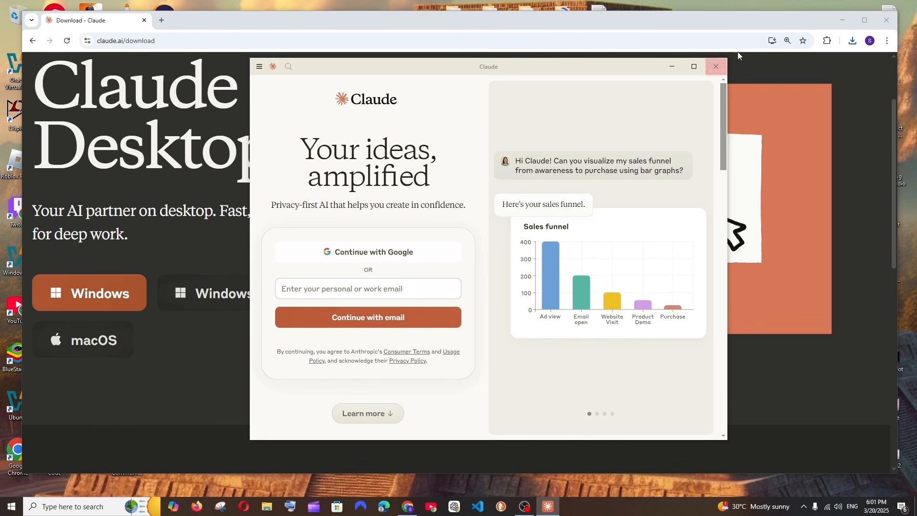
left_click(840, 20)
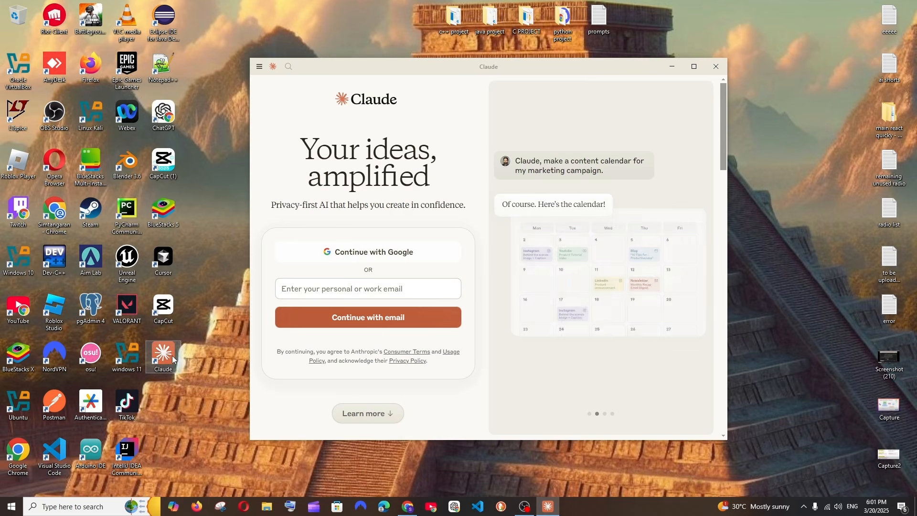
left_click_drag(251, 57, 200, 35)
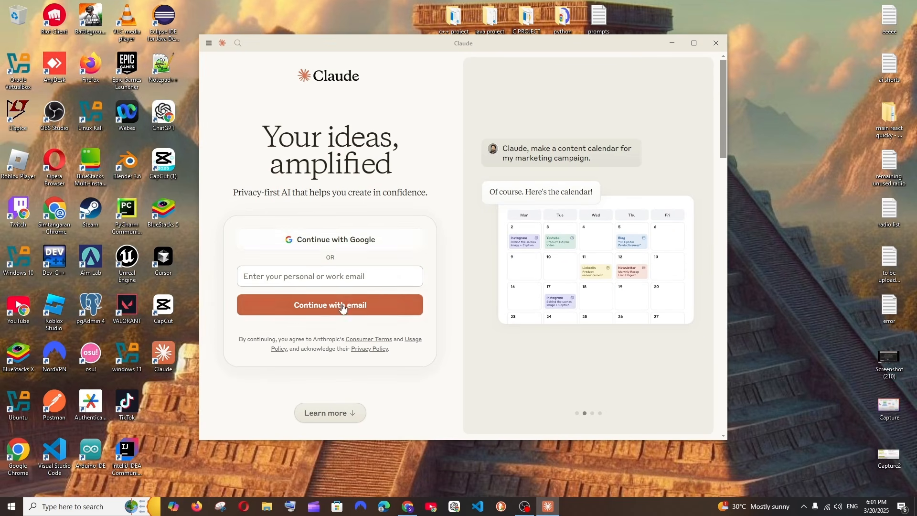
left_click(306, 245)
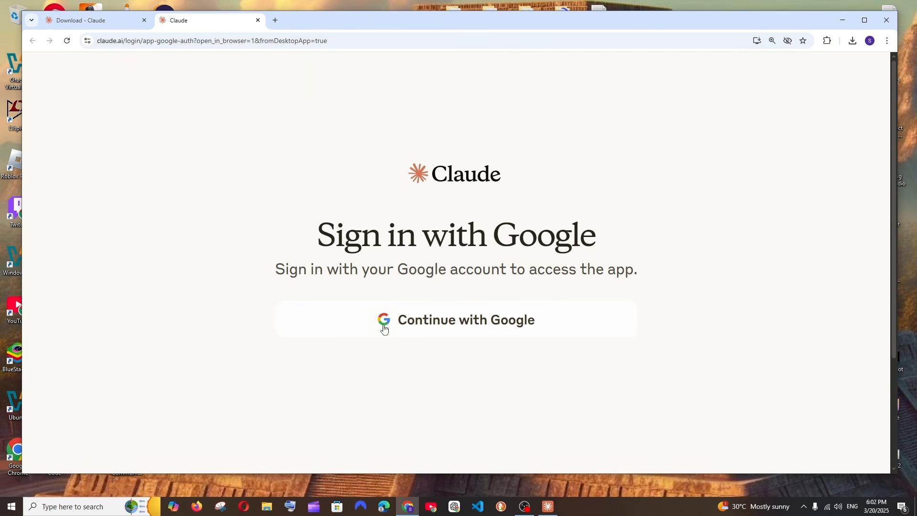
left_click(463, 331)
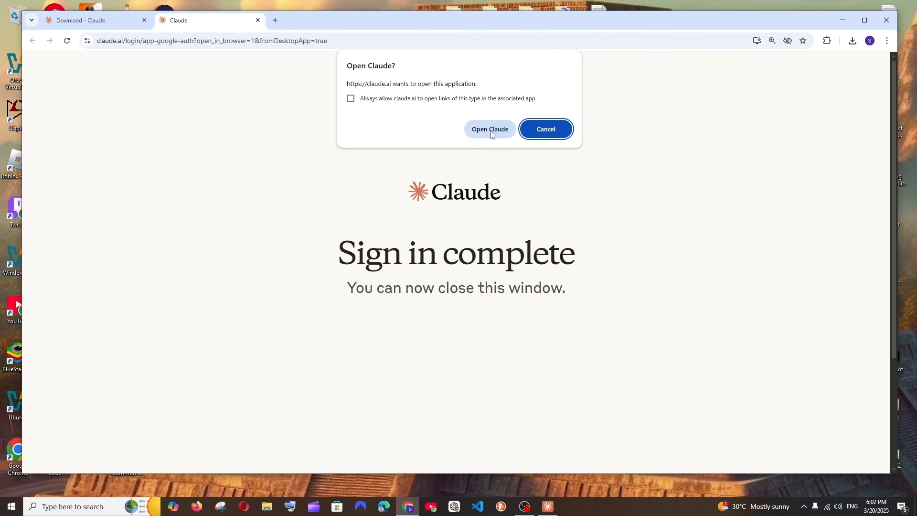
left_click(490, 129)
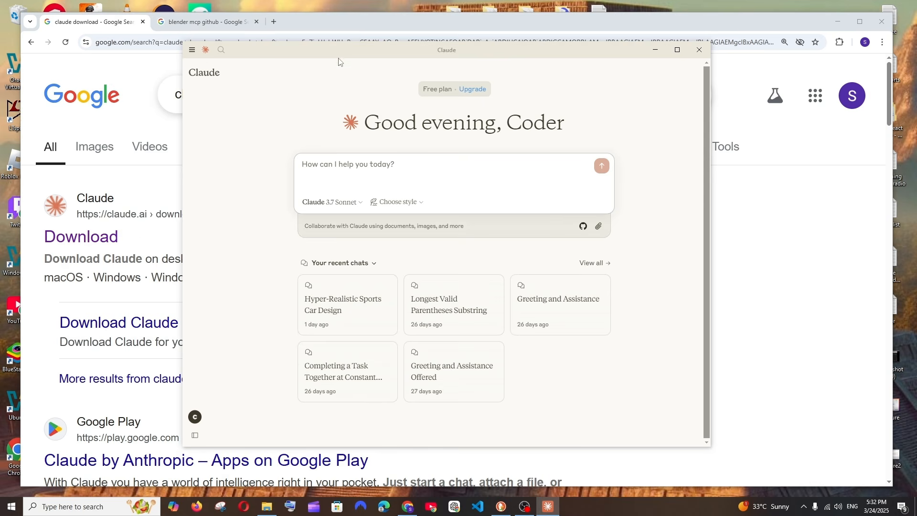
Step: Open the ahujasid/blender-mcp repository from the blender mcp github search results and download the raw addon.py file
left_click(321, 26)
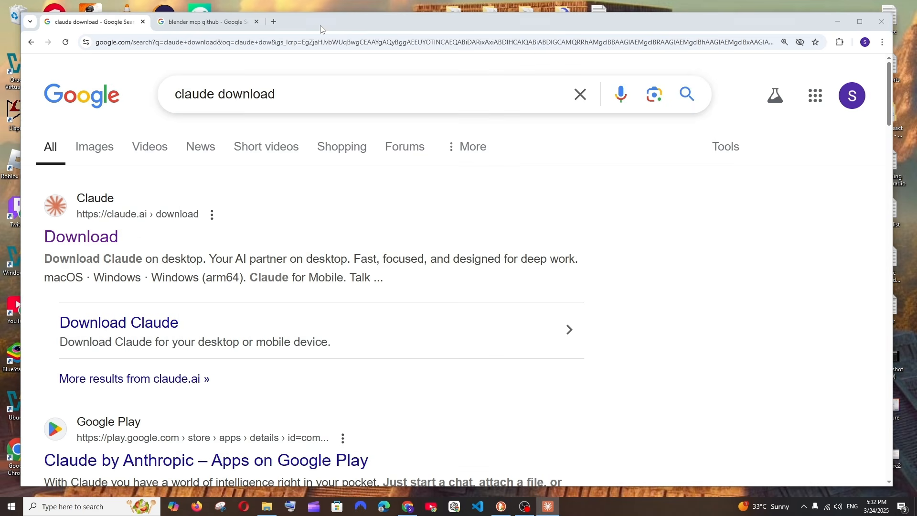
left_click(219, 18)
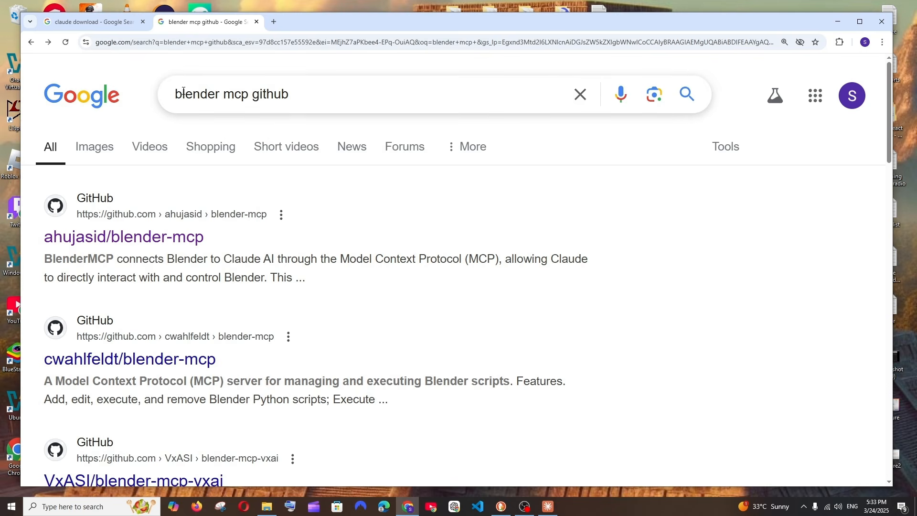
left_click_drag(304, 95, 158, 93)
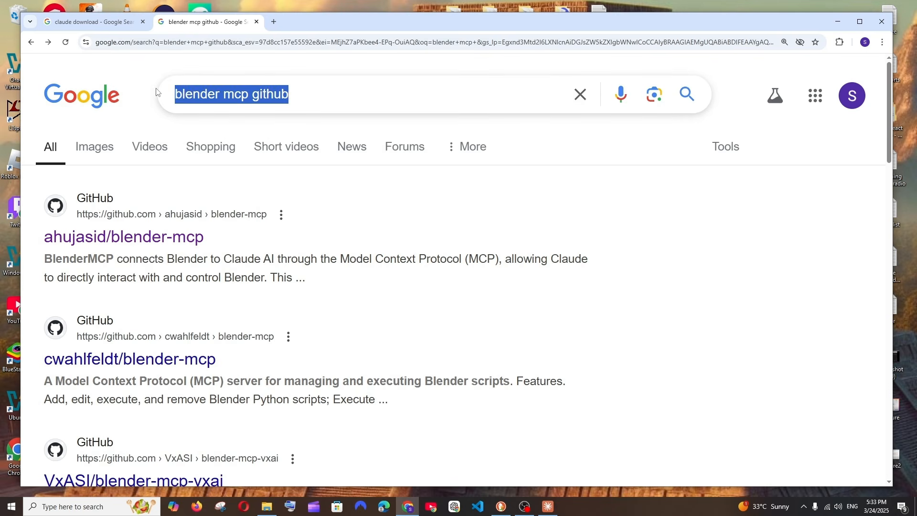
left_click(122, 241)
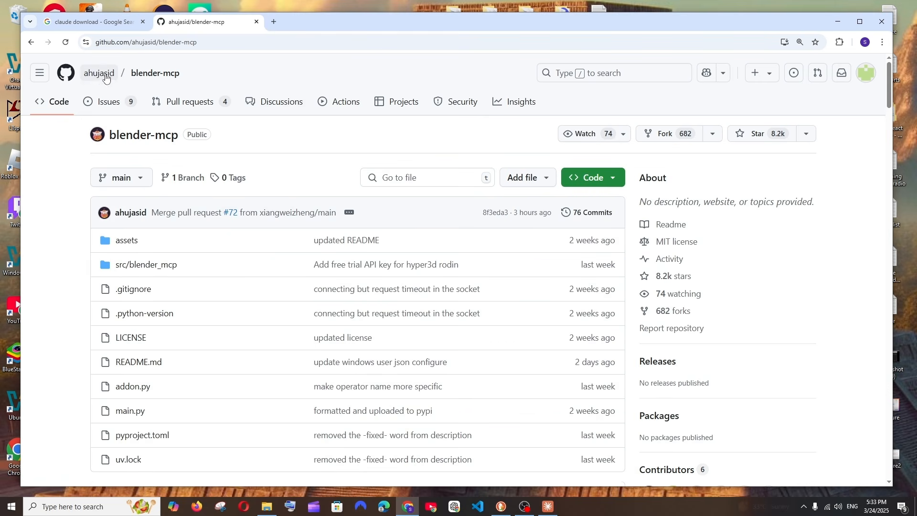
mouse_move(99, 78)
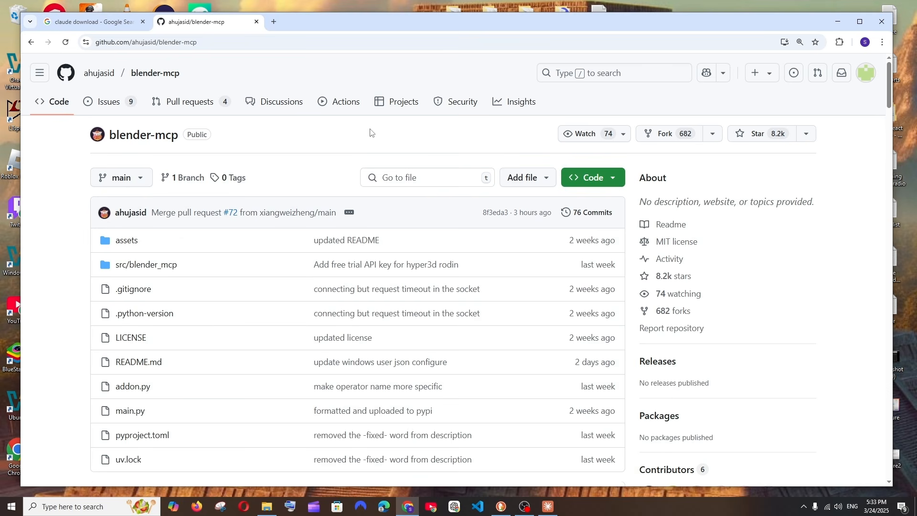
scroll(370, 132, "down", 1)
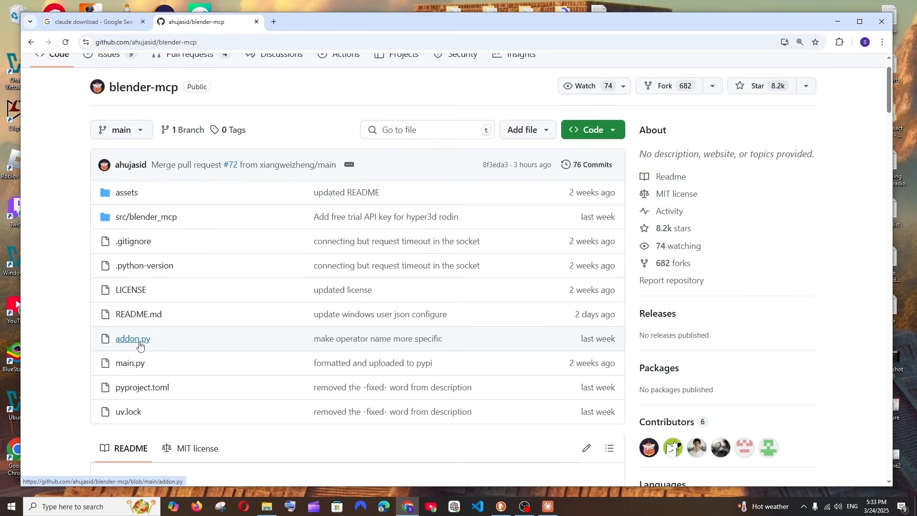
left_click(139, 343)
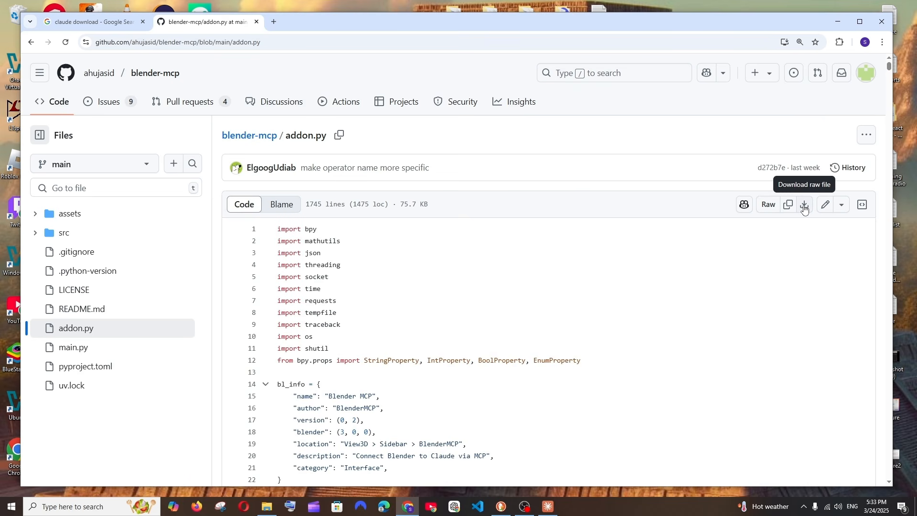
left_click(805, 205)
Step: Return to the blender-mcp repository page and review the README's uv installation instructions for Mac and Windows
left_click(28, 43)
scroll(191, 205, "down", 4)
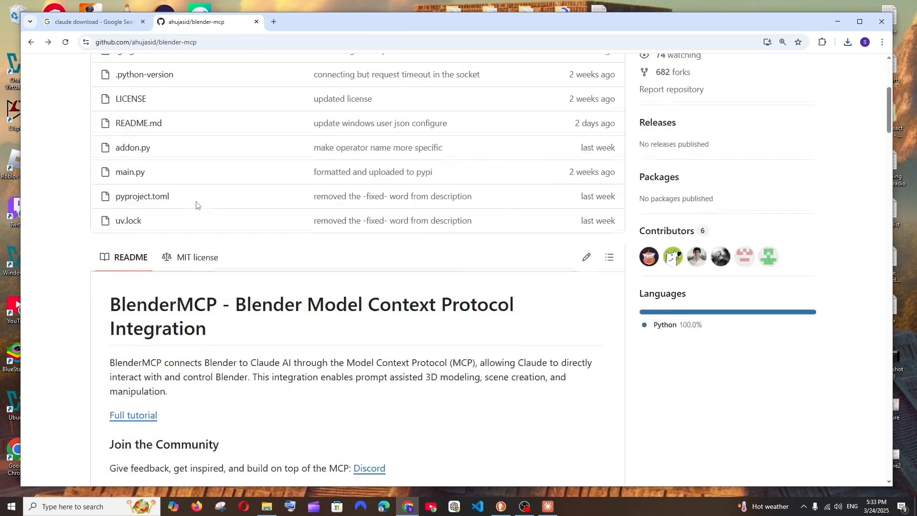
scroll(196, 205, "down", 15)
scroll(196, 205, "down", 1)
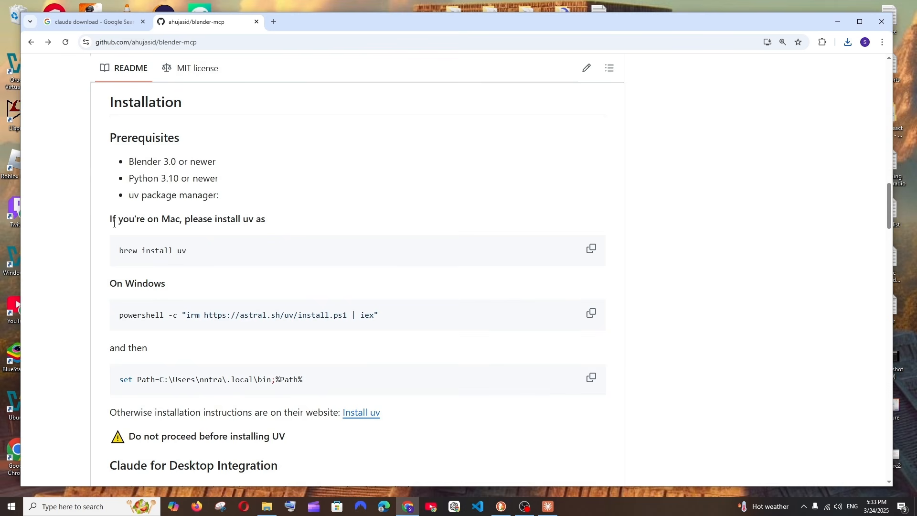
left_click_drag(110, 223, 317, 225)
left_click_drag(121, 250, 234, 256)
scroll(230, 250, "down", 2)
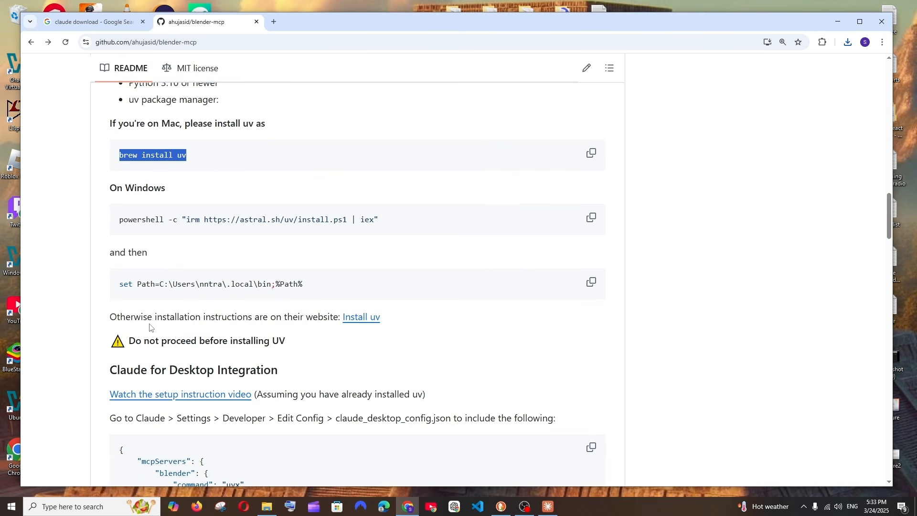
left_click_drag(115, 316, 330, 317)
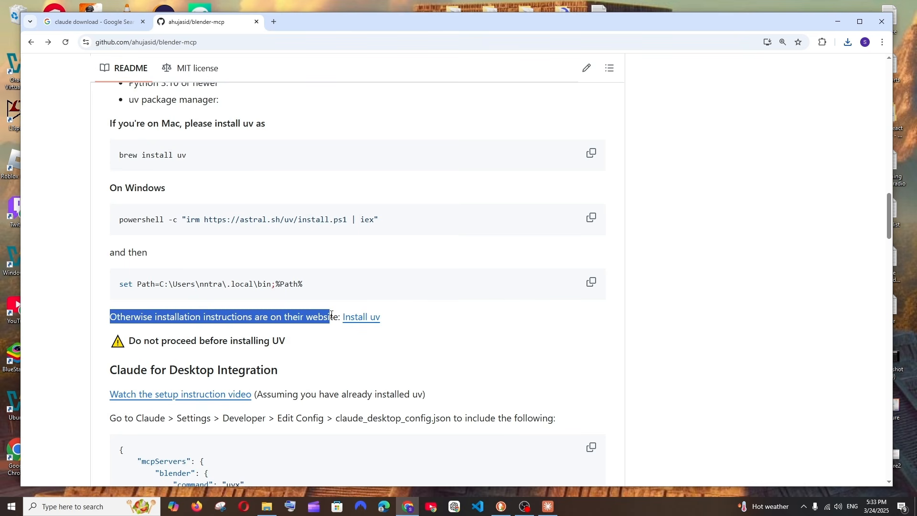
left_click_drag(126, 221, 155, 221)
Step: Open the README's Install uv link in a new tab and examine the Windows standalone installer instructions and alternative installation methods
right_click(365, 318)
left_click(391, 325)
left_click(292, 21)
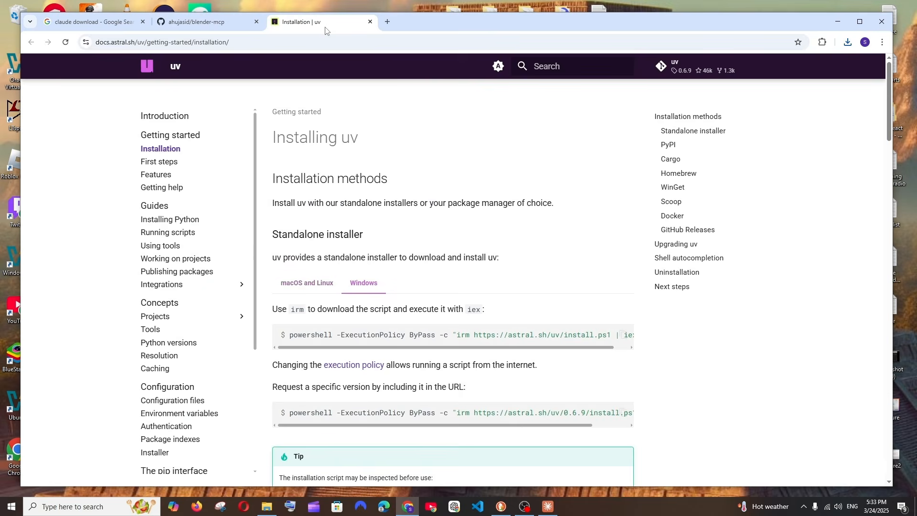
scroll(321, 194, "down", 2)
scroll(321, 193, "up", 2)
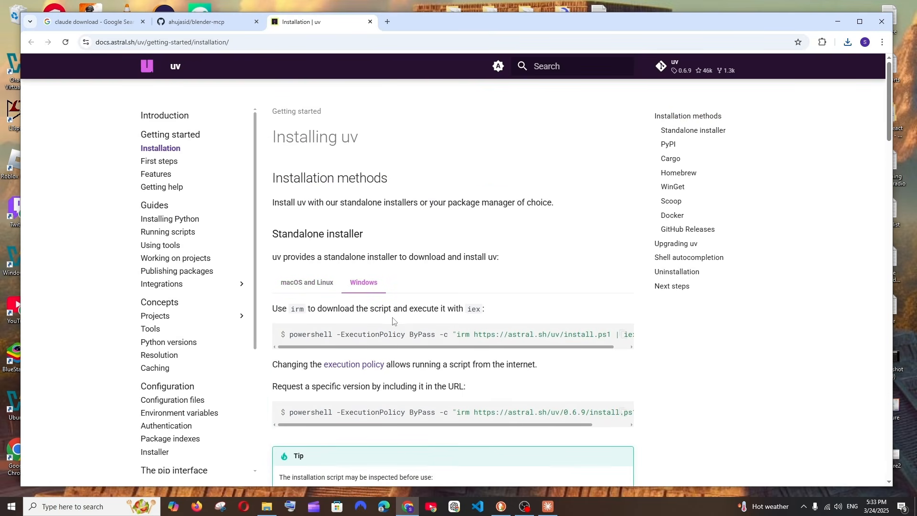
scroll(335, 248, "down", 2)
left_click_drag(323, 239, 483, 238)
scroll(312, 287, "down", 7)
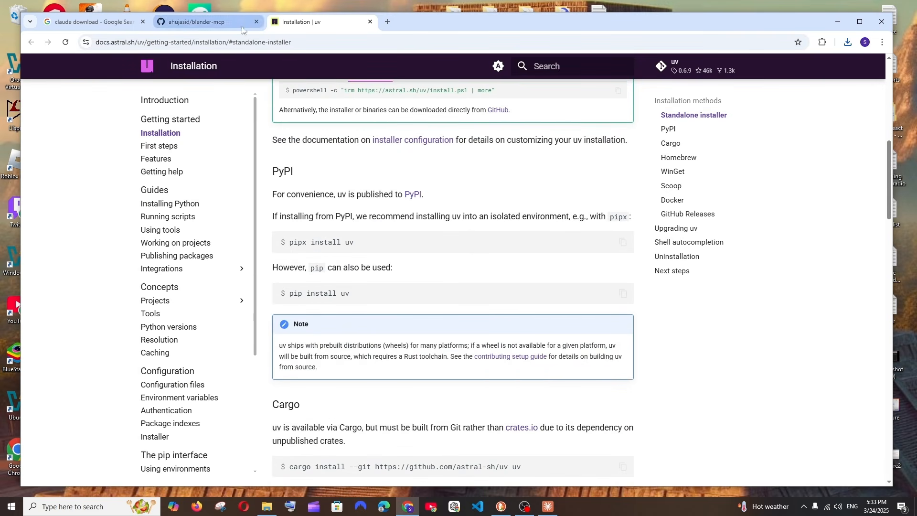
left_click(213, 25)
left_click(197, 241)
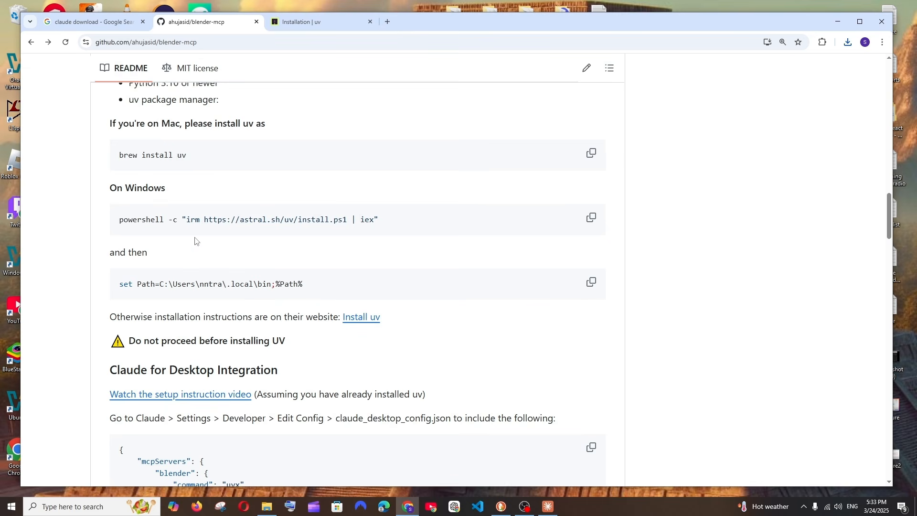
left_click_drag(116, 222, 380, 228)
left_click(201, 239)
left_click(592, 221)
left_click(68, 510)
left_click(68, 512)
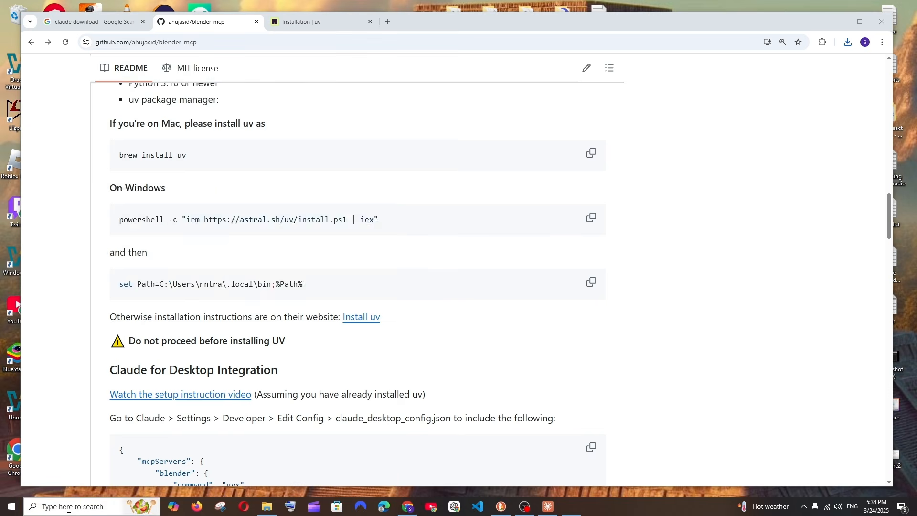
key("ctrl+v")
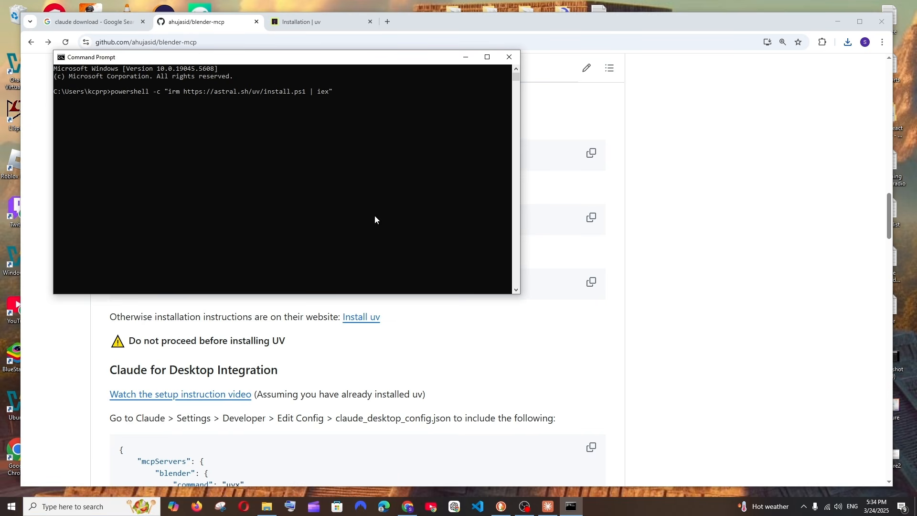
key("Return")
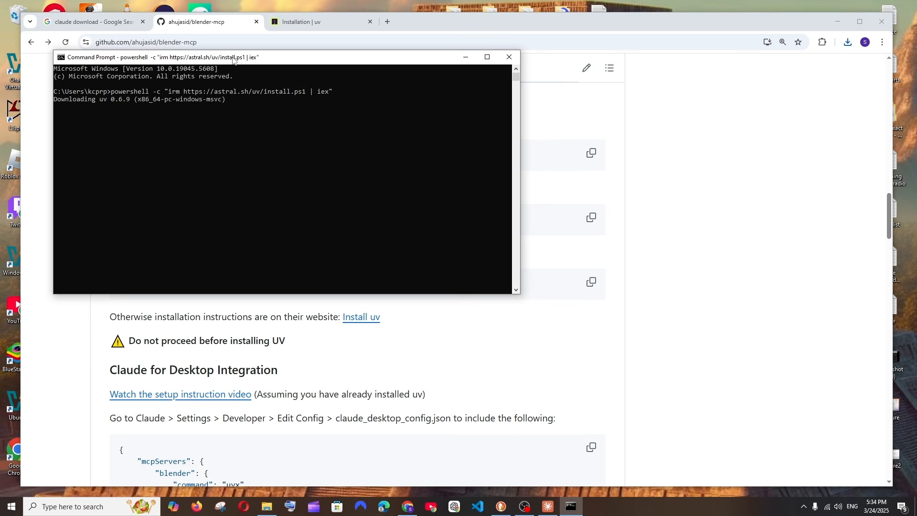
Step: Copy the installer's suggested cmd set Path command for the .local\bin folder and run it in the same Command Prompt
left_click_drag(233, 59, 274, 117)
left_click_drag(111, 219, 266, 222)
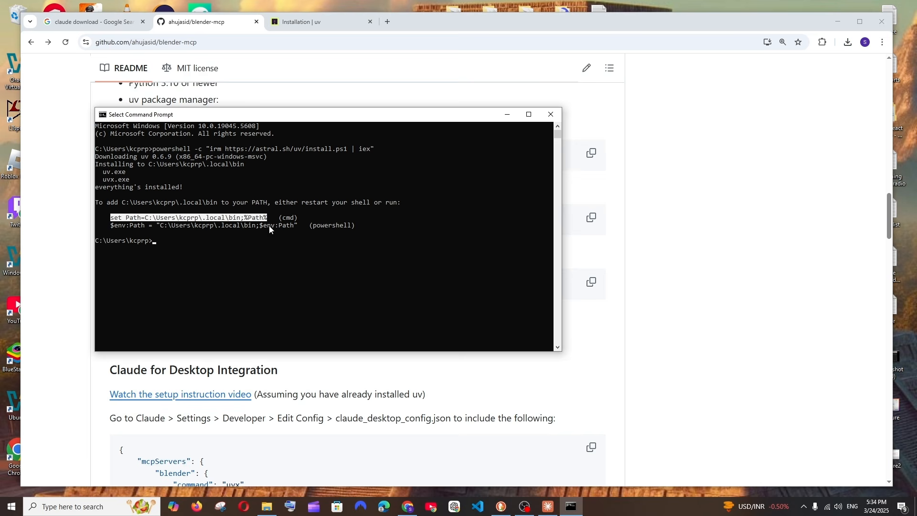
key("ctrl+c")
key("ctrl+v")
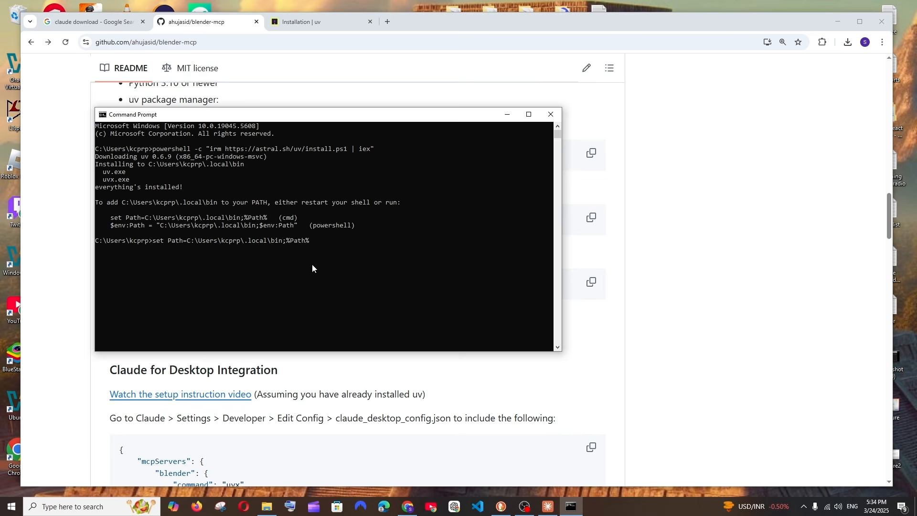
key("Return")
Step: Run the uv command to check the installation and look through its listed commands and options
type("uv")
key("Return")
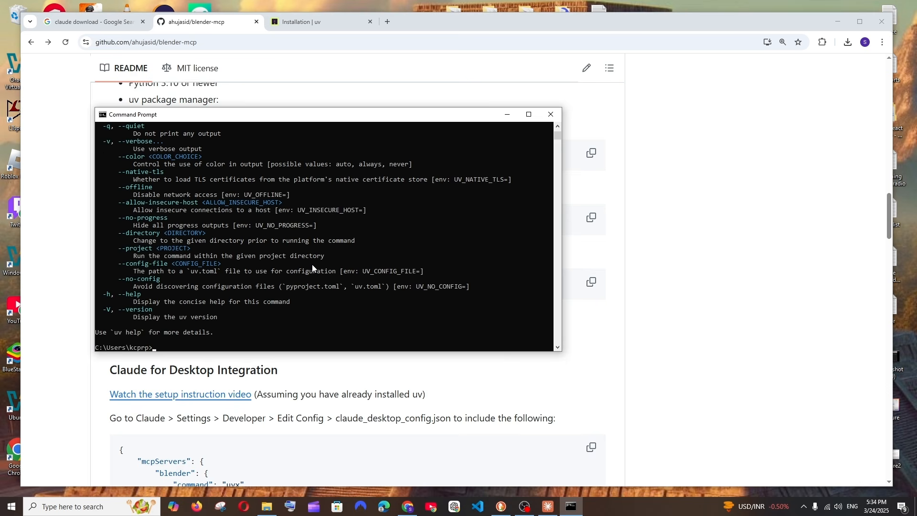
scroll(235, 312, "up", 4)
scroll(221, 282, "down", 2)
scroll(221, 282, "up", 15)
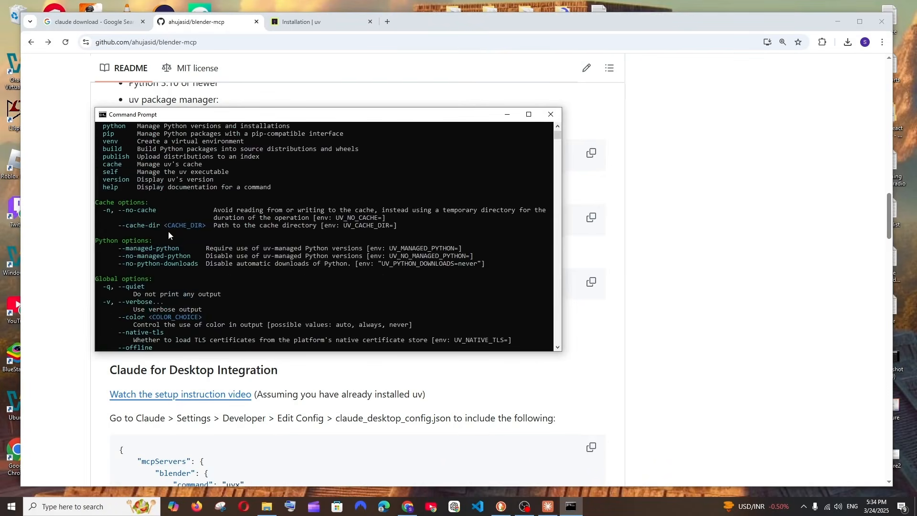
scroll(185, 214, "up", 3)
scroll(185, 215, "down", 10)
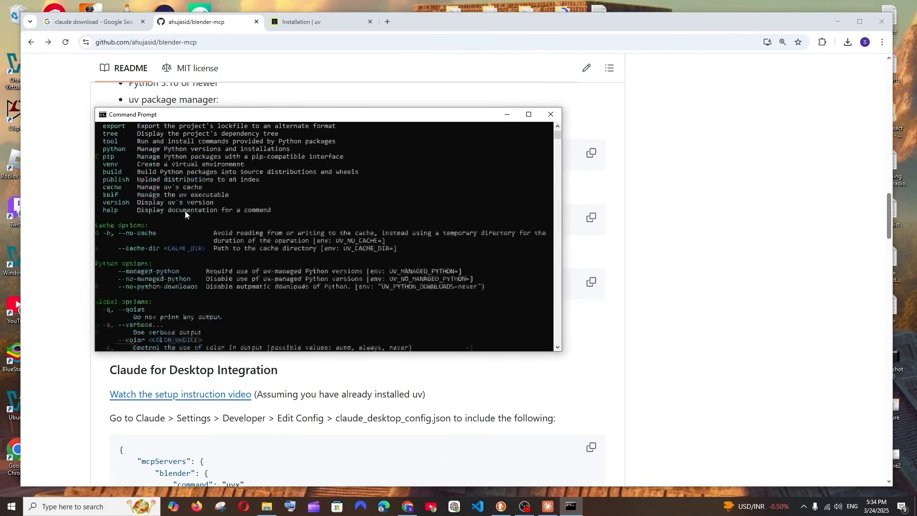
Step: Close the current Command Prompt, open a fresh one and run uv to check the installation
left_click(551, 114)
left_click(99, 507)
type("cmd")
key("Return")
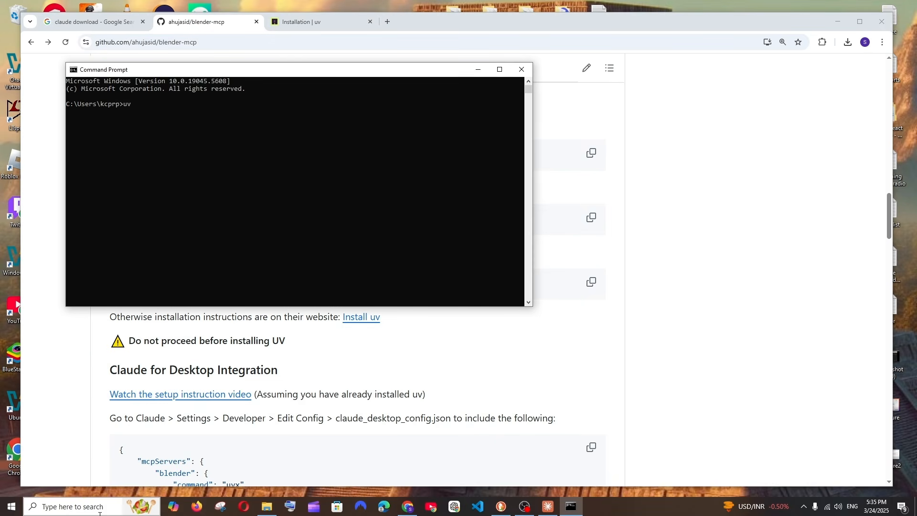
type("uv")
key("Return")
scroll(386, 232, "up", 10)
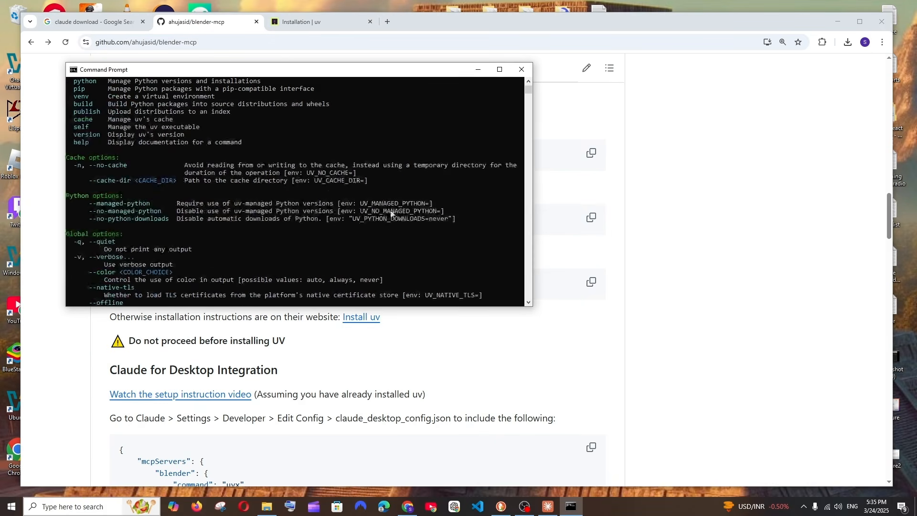
Step: Return to the uv installation page and review the PyPI alternative, the pip install uv command
left_click(718, 209)
left_click(306, 21)
scroll(364, 299, "down", 2)
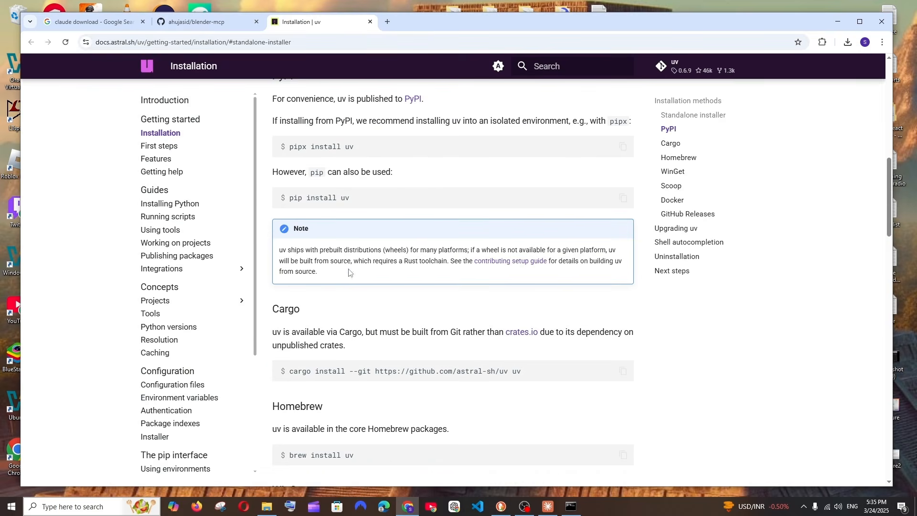
left_click_drag(364, 200, 299, 198)
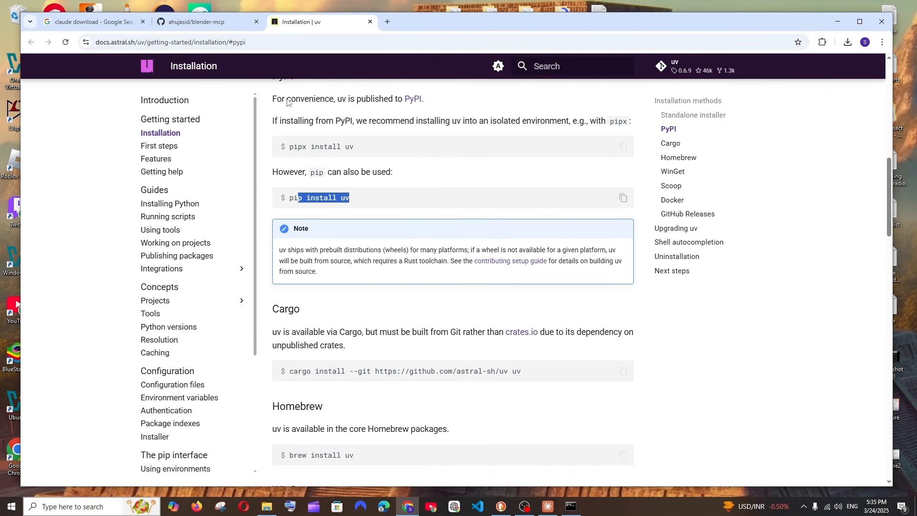
Step: Read the README's Claude for Desktop Integration section with its mcpServers configuration and the Blender usage instructions further down
left_click(228, 21)
scroll(230, 253, "down", 4)
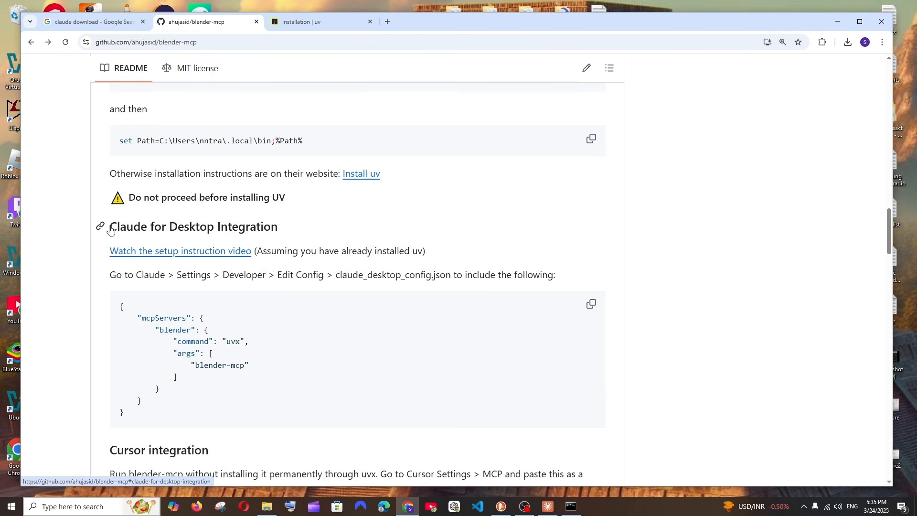
left_click_drag(306, 229, 141, 228)
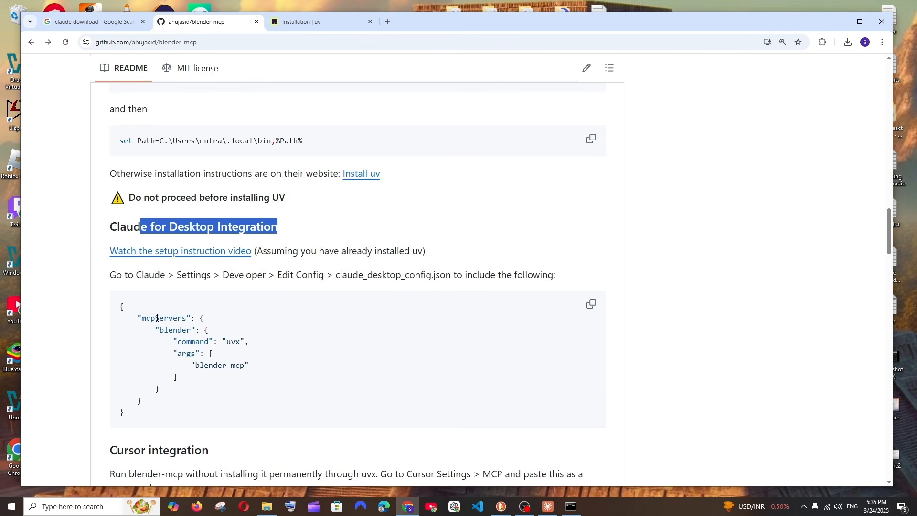
left_click_drag(175, 422, 121, 306)
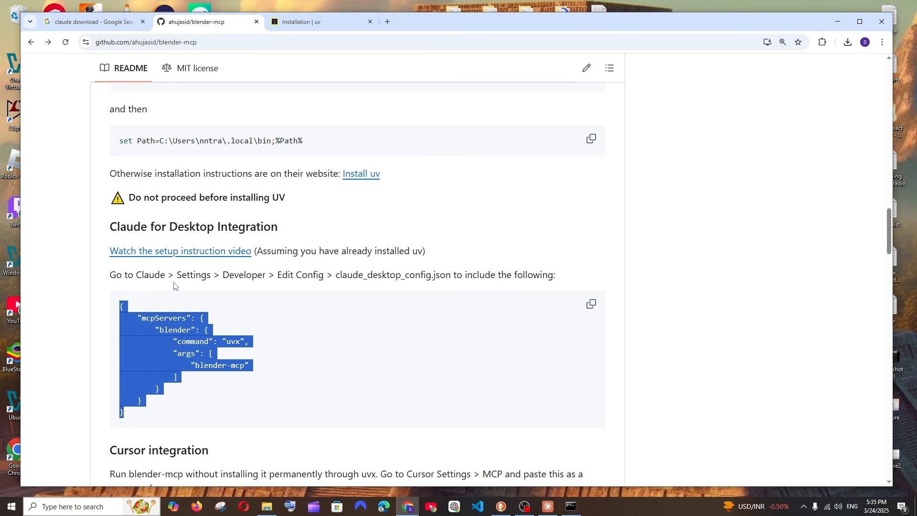
scroll(306, 324, "down", 7)
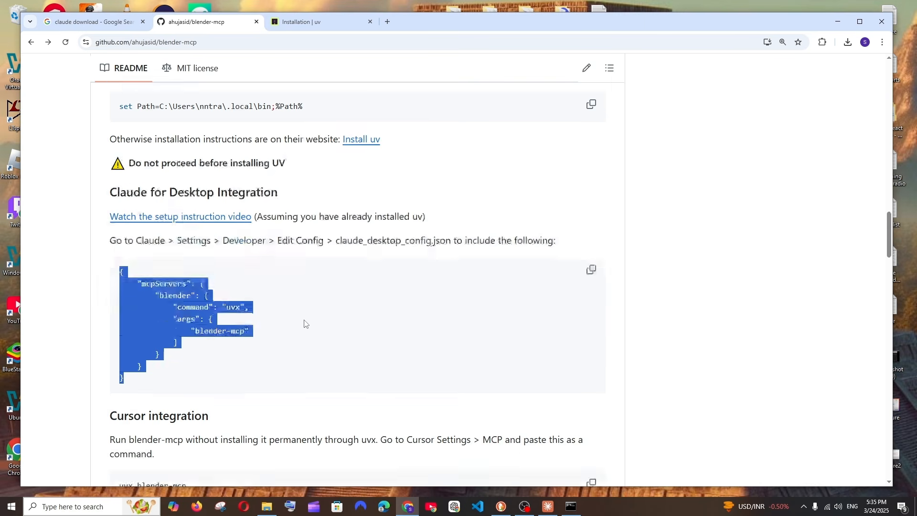
scroll(204, 275, "down", 3)
scroll(230, 205, "up", 2)
scroll(214, 238, "down", 5)
scroll(214, 238, "down", 15)
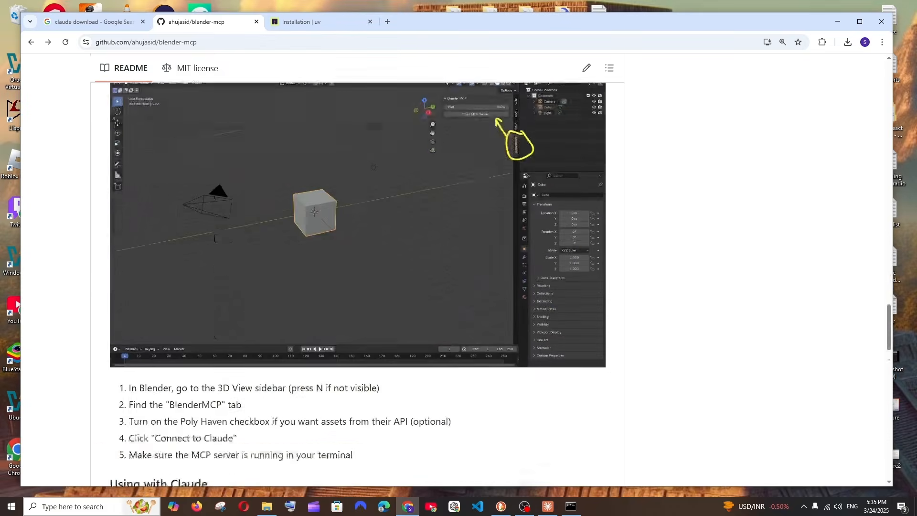
scroll(261, 257, "up", 20)
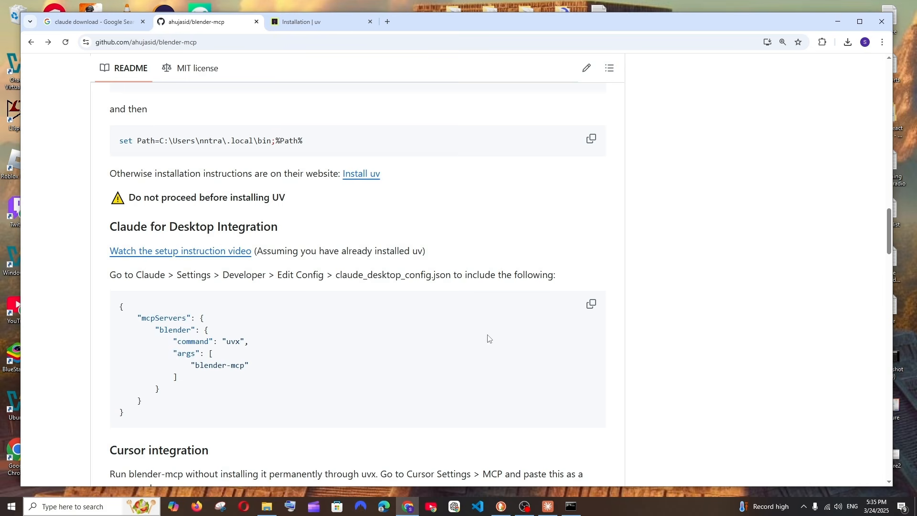
Step: Copy the README's mcpServers JSON configuration, switch to Claude and open its config file location from the Developer settings
left_click(592, 304)
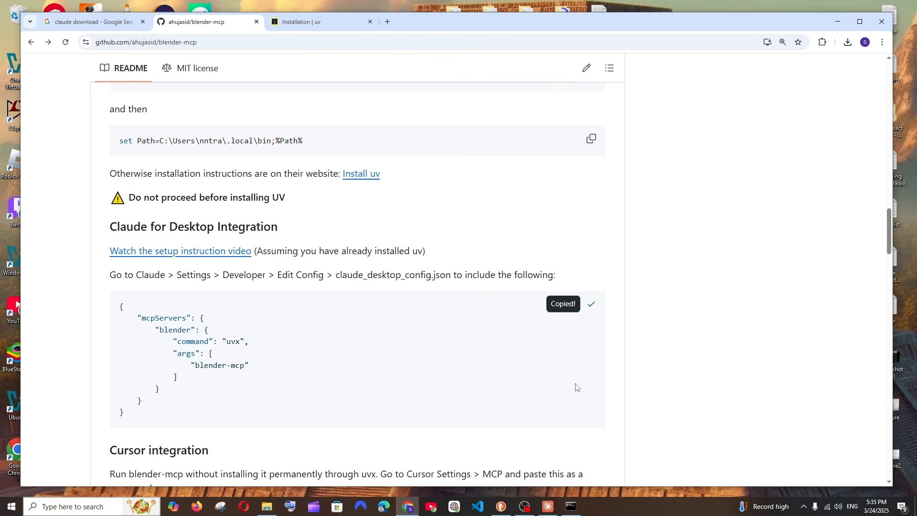
left_click(548, 506)
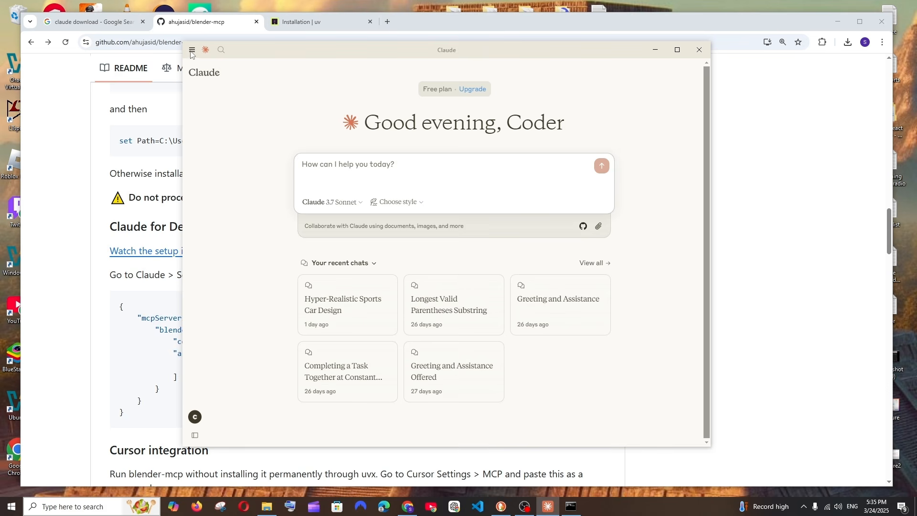
left_click(192, 51)
mouse_move(217, 69)
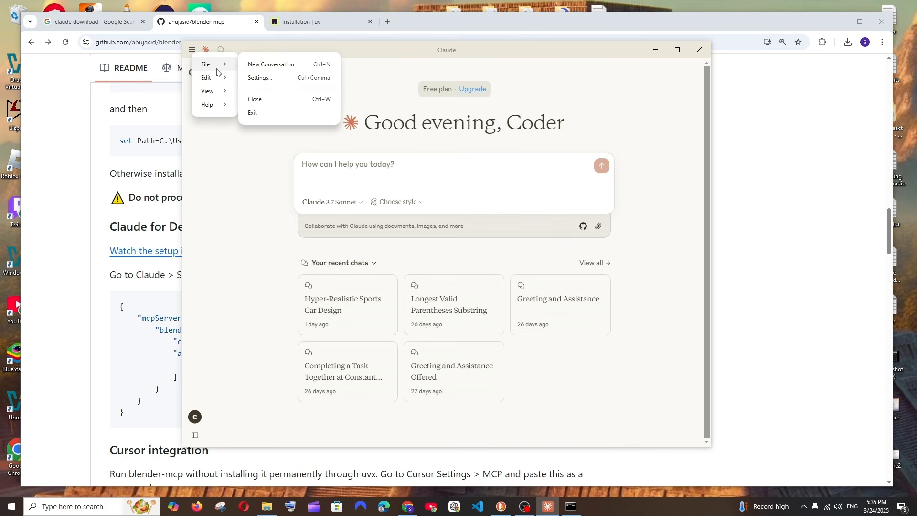
left_click(263, 78)
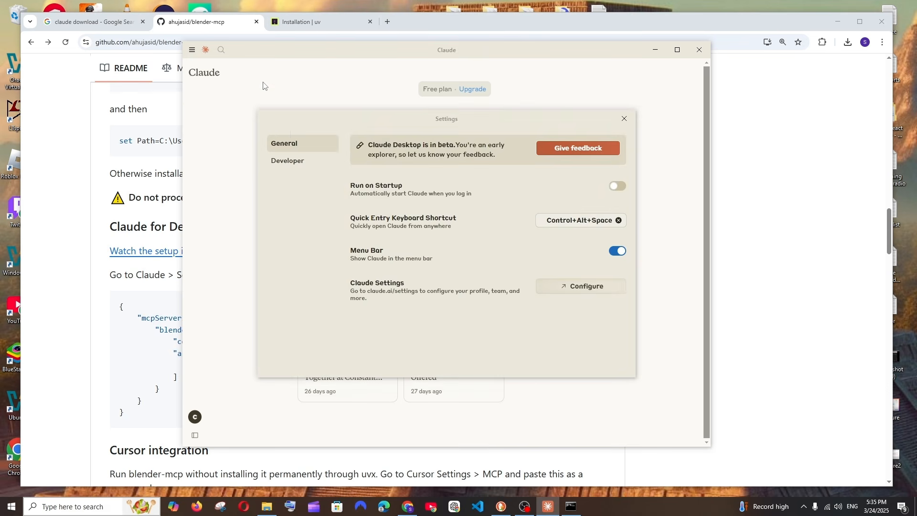
left_click(298, 161)
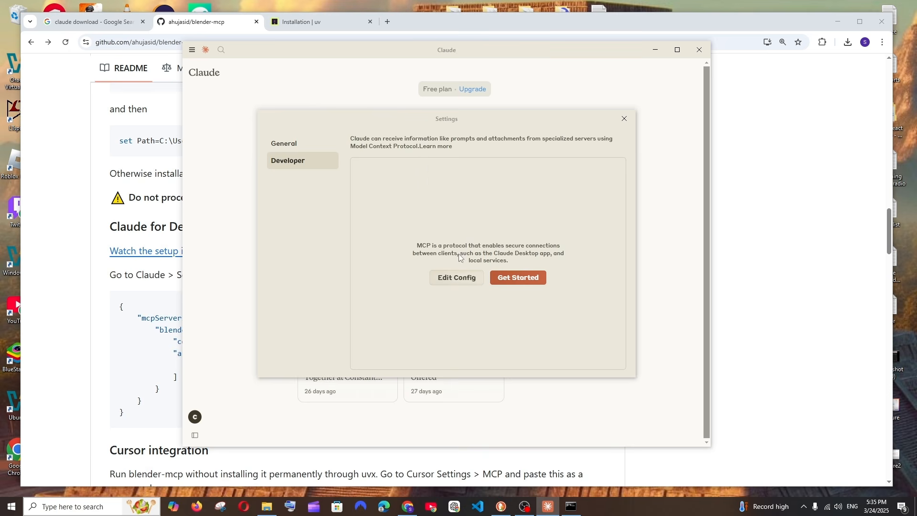
left_click(457, 283)
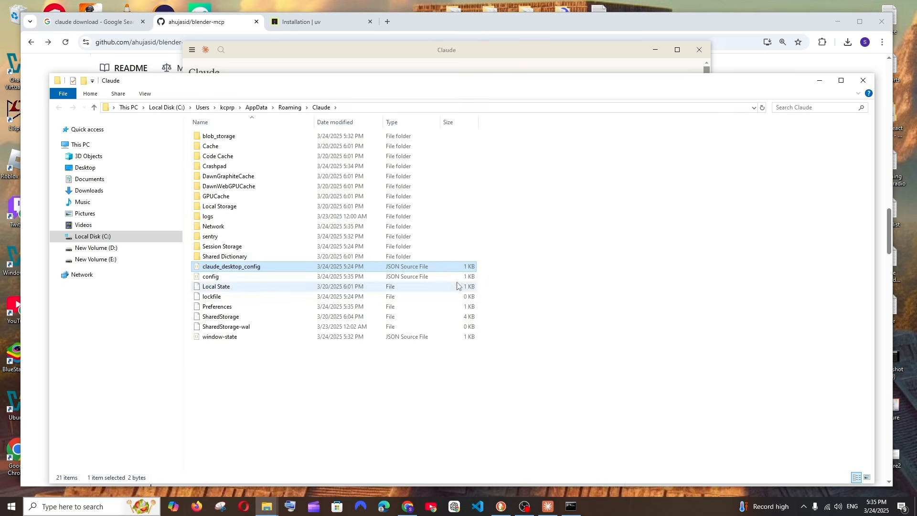
Step: Open claude_desktop_config in VS Code, replace its contents with the copied mcpServers configuration, save the file and close the editor
right_click(243, 267)
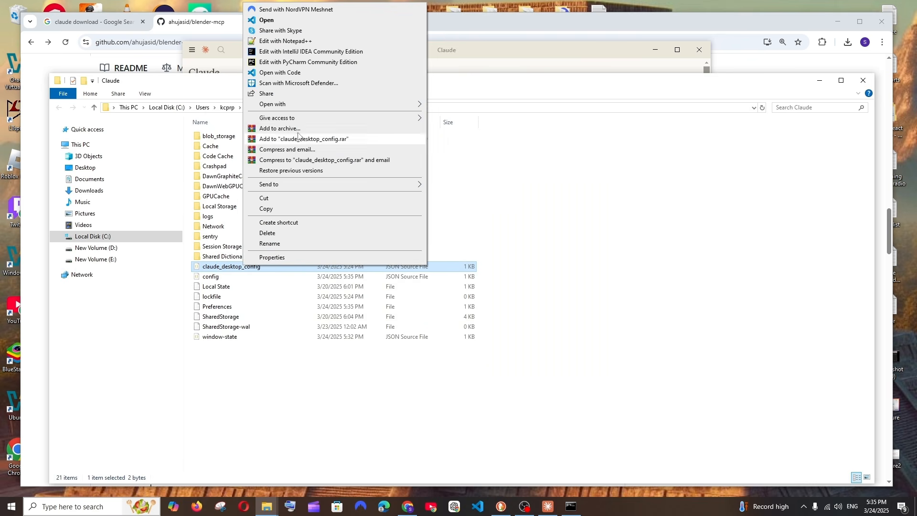
left_click(292, 72)
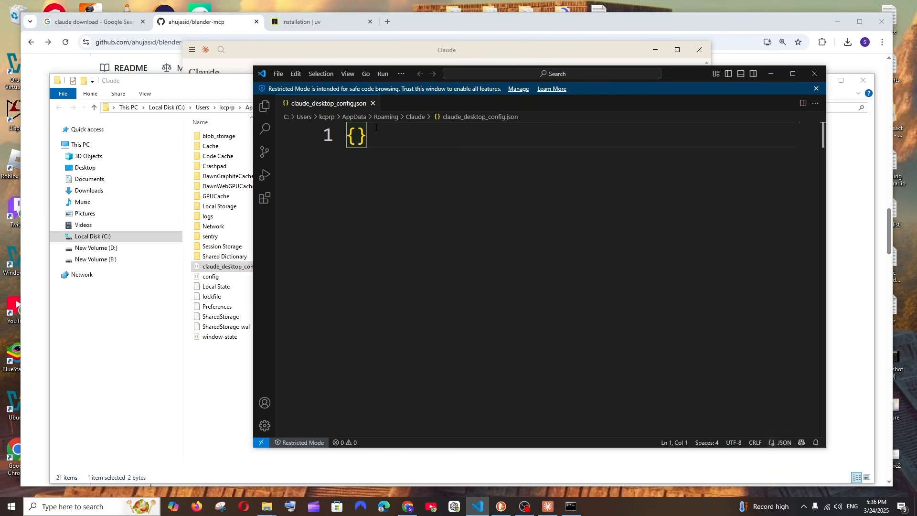
left_click_drag(380, 138, 313, 132)
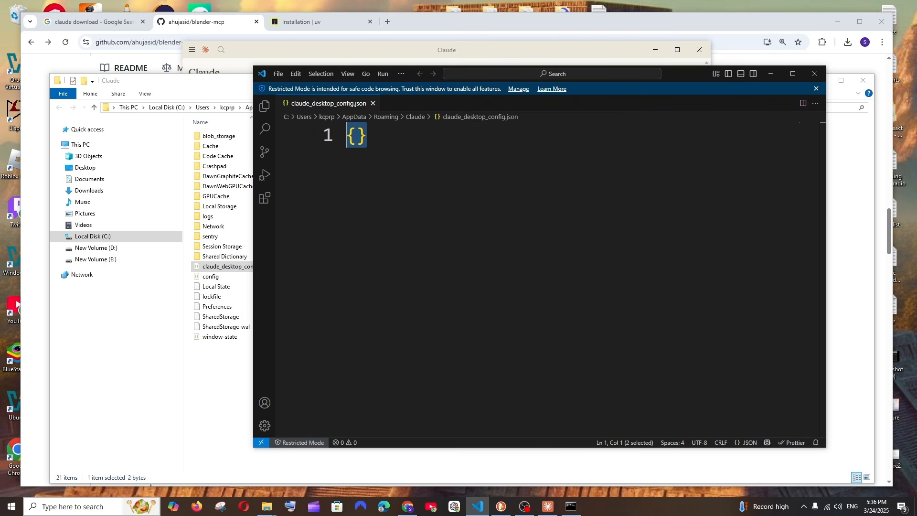
key("ctrl+v")
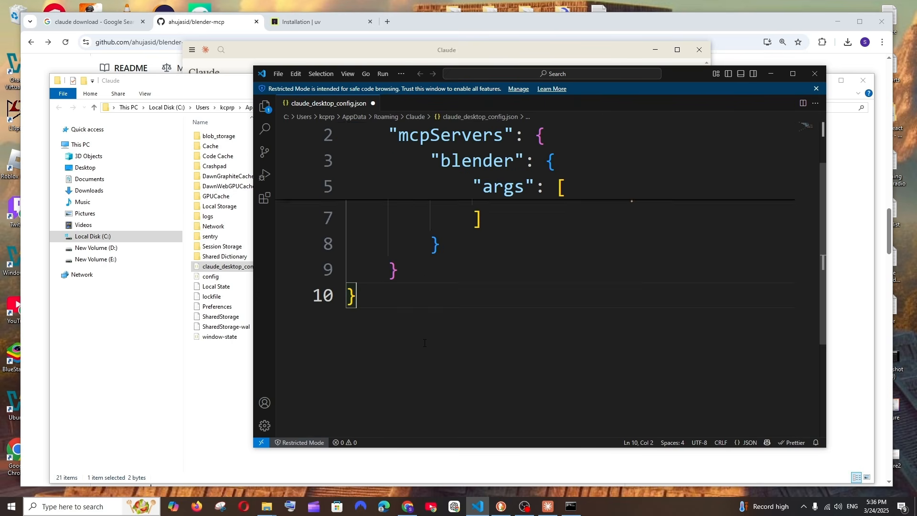
left_click_drag(430, 375, 335, 136)
left_click(494, 319)
key("ctrl+s")
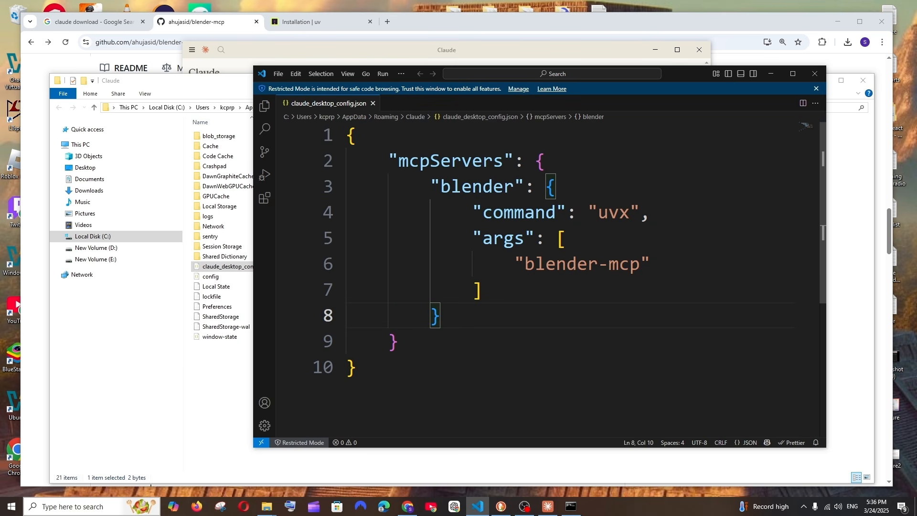
left_click(815, 74)
Step: Close Claude's settings and main window, quit its background process completely and launch Claude again
left_click(593, 54)
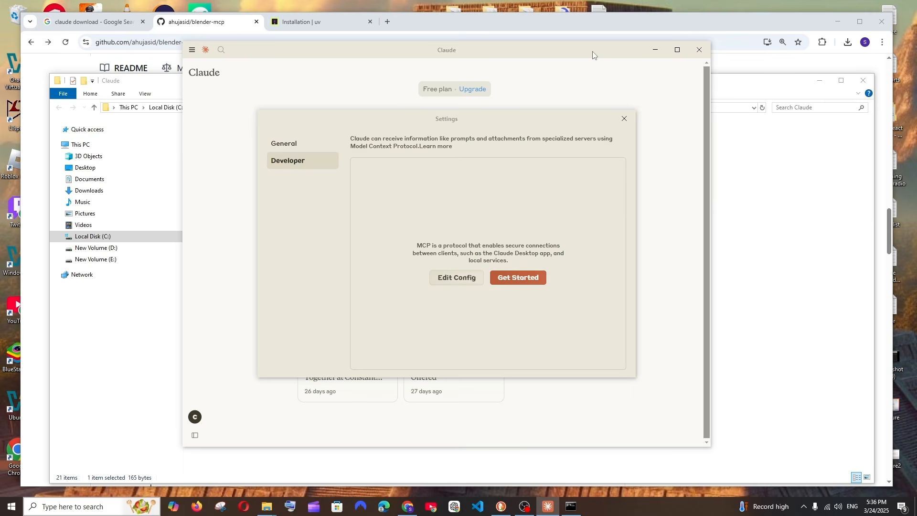
left_click(624, 119)
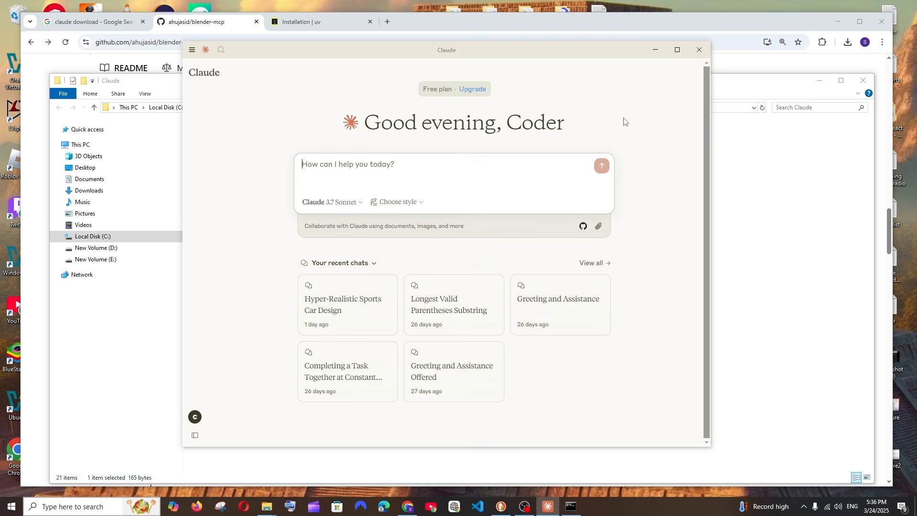
left_click(700, 49)
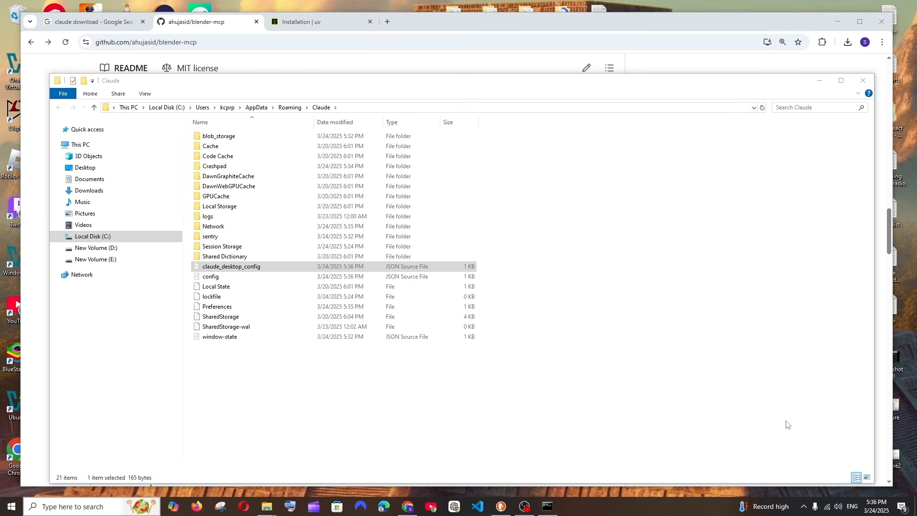
left_click(803, 503)
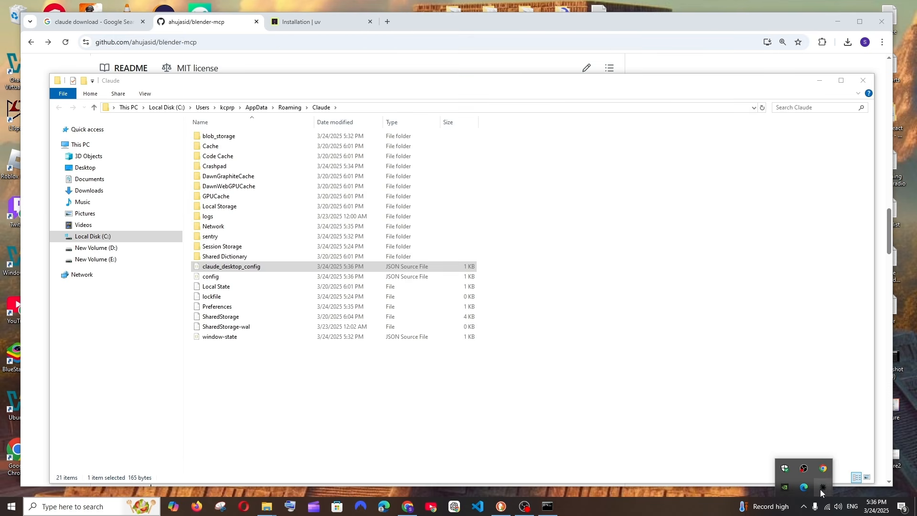
right_click(823, 487)
left_click(839, 479)
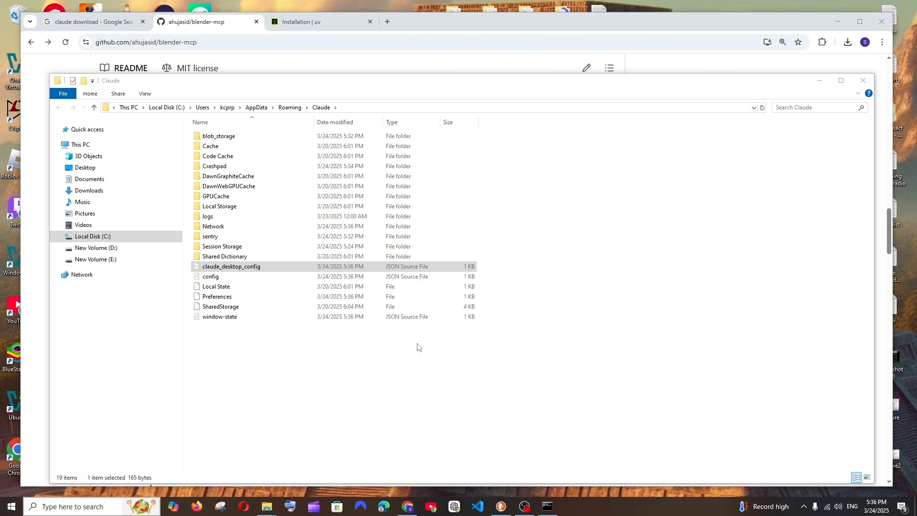
key("super")
type("clau")
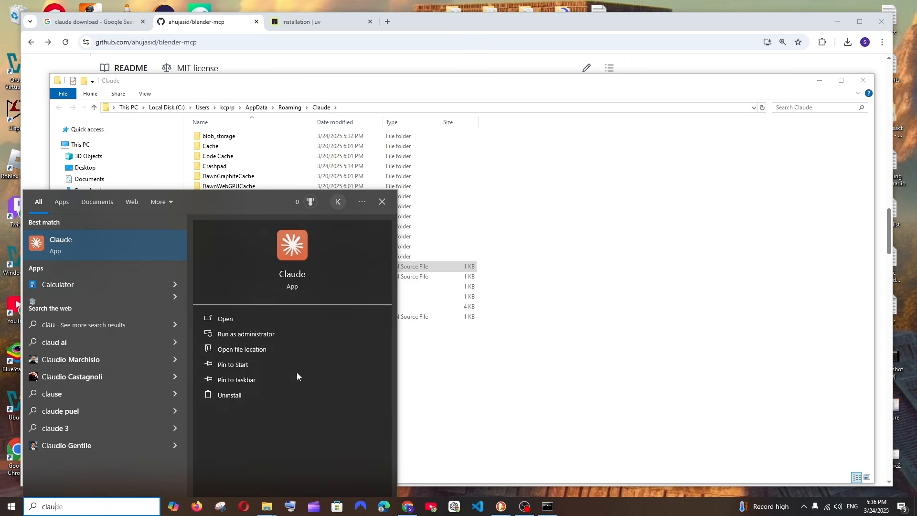
left_click(250, 317)
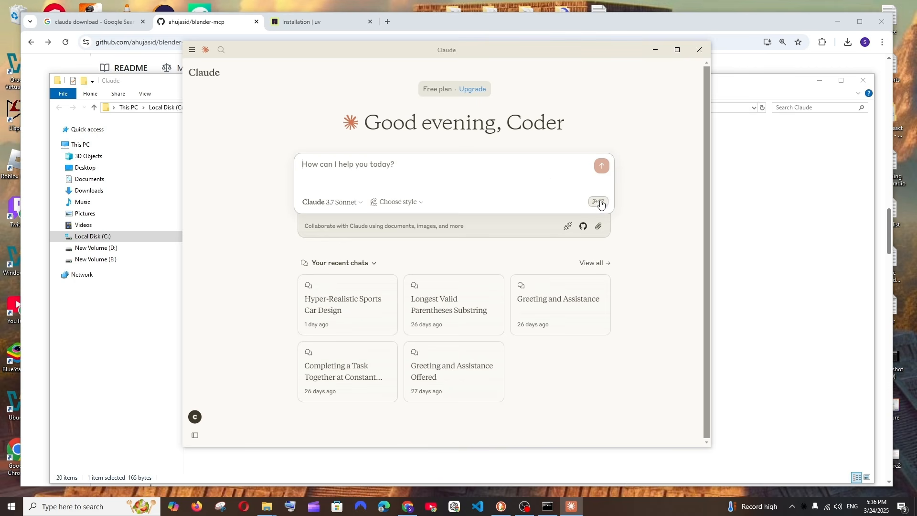
Step: Look through Claude's list of available MCP tools from the blender server and close the list
left_click(600, 202)
scroll(535, 202, "down", 15)
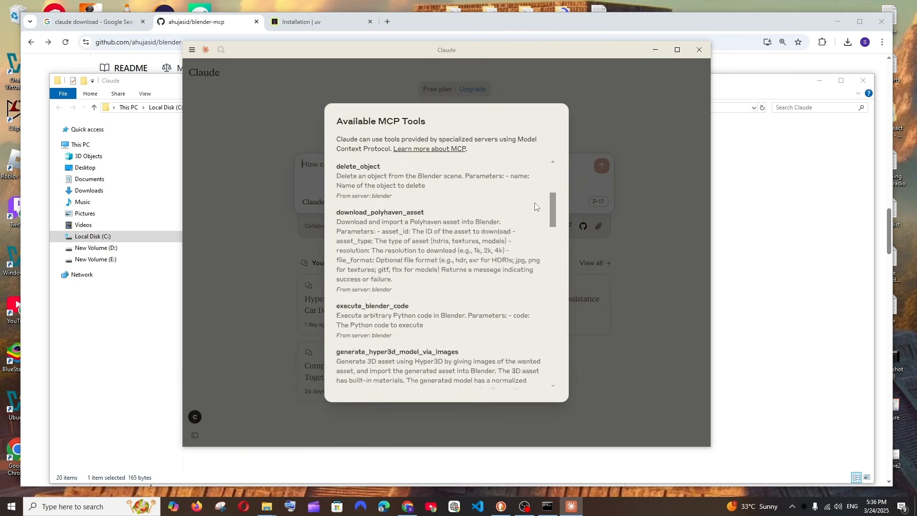
left_click(224, 377)
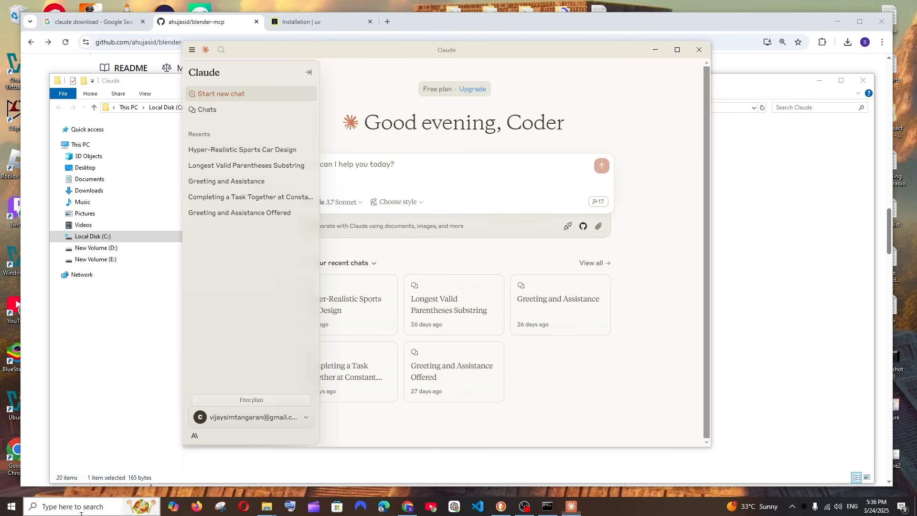
Step: Launch Blender from the Windows search and restore its window from the maximized state
left_click(81, 514)
type("ble")
key("Return")
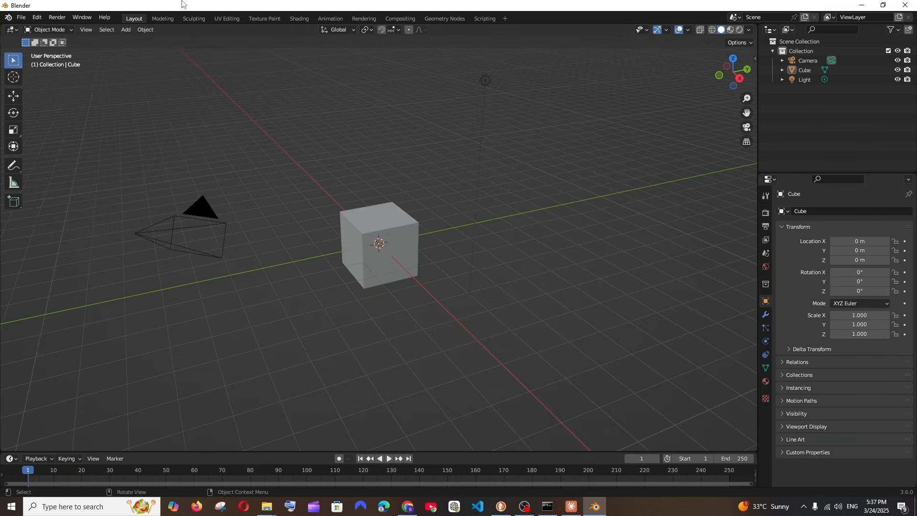
left_click_drag(182, 4, 186, 11)
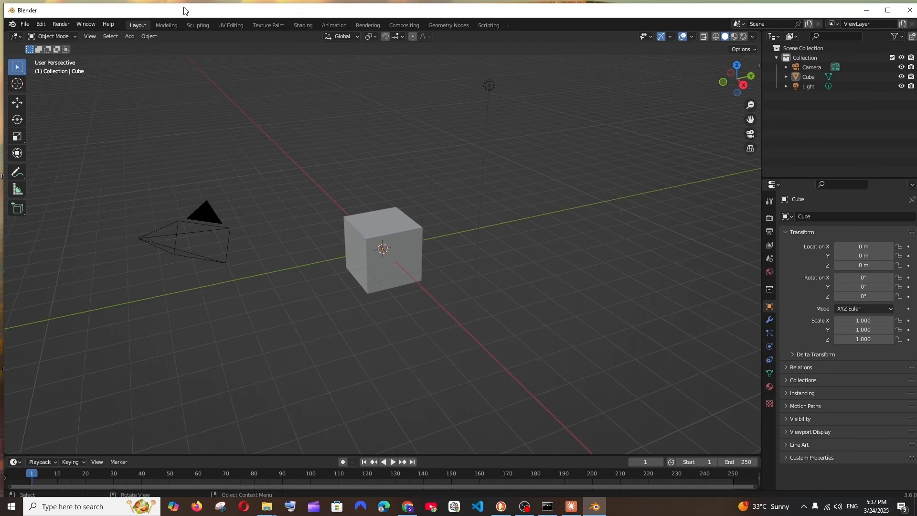
Step: Install addon.py from the Downloads folder as an add-on through Blender's Preferences
left_click(42, 23)
left_click(66, 156)
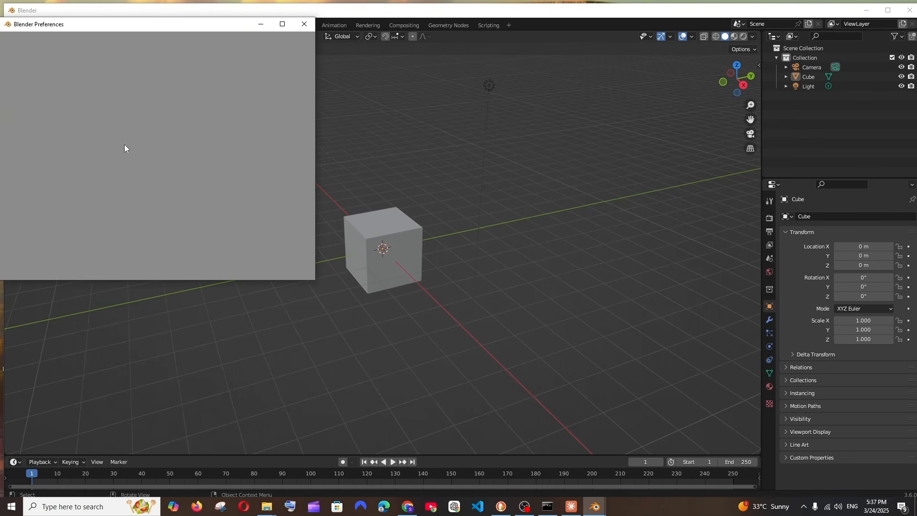
left_click_drag(148, 22, 219, 39)
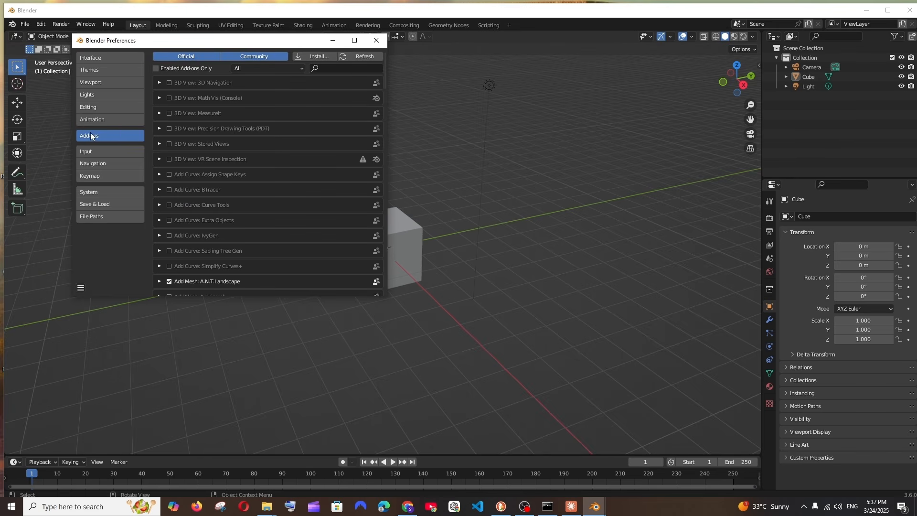
left_click(315, 56)
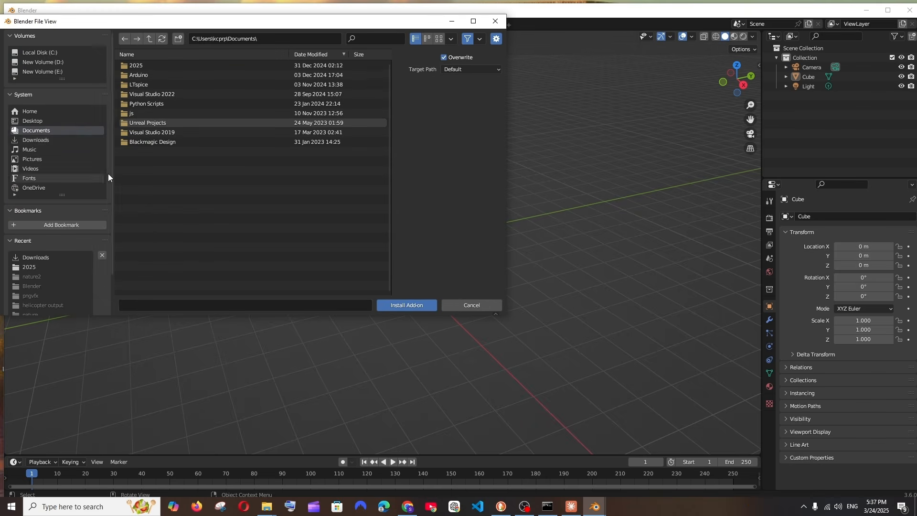
left_click(47, 140)
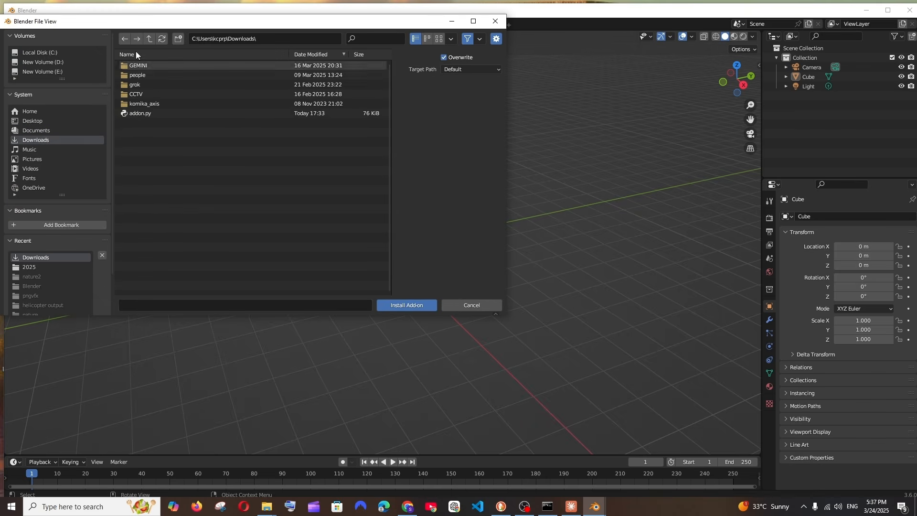
left_click_drag(143, 22, 184, 30)
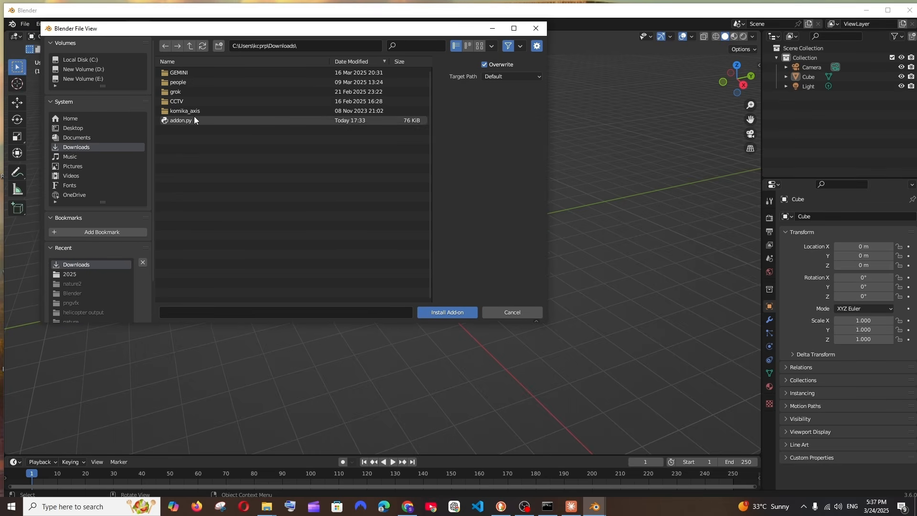
left_click(194, 118)
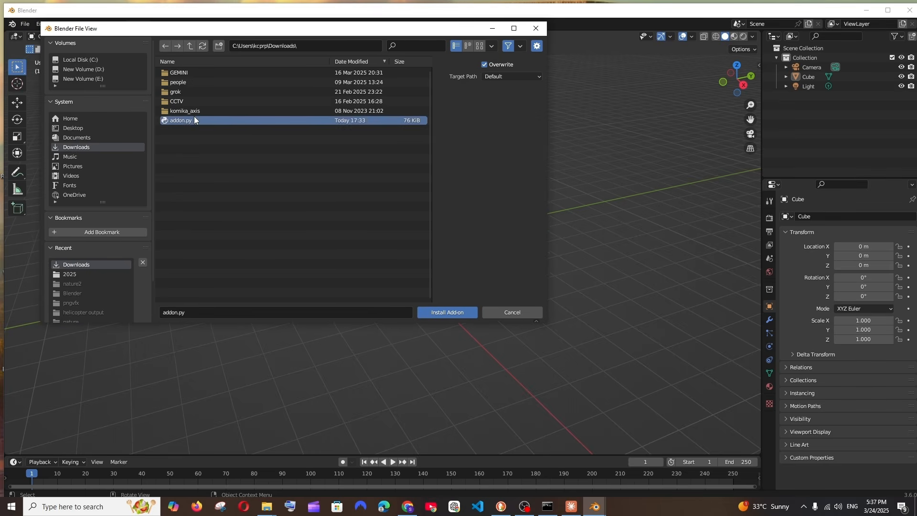
left_click(453, 313)
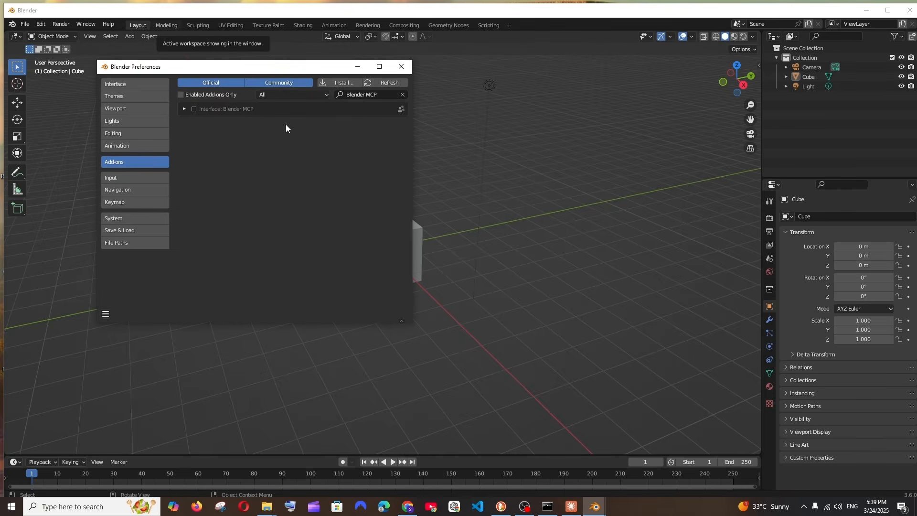
Step: Enable the Interface: Blender MCP add-on, collapse its details and close the Preferences window
left_click(184, 110)
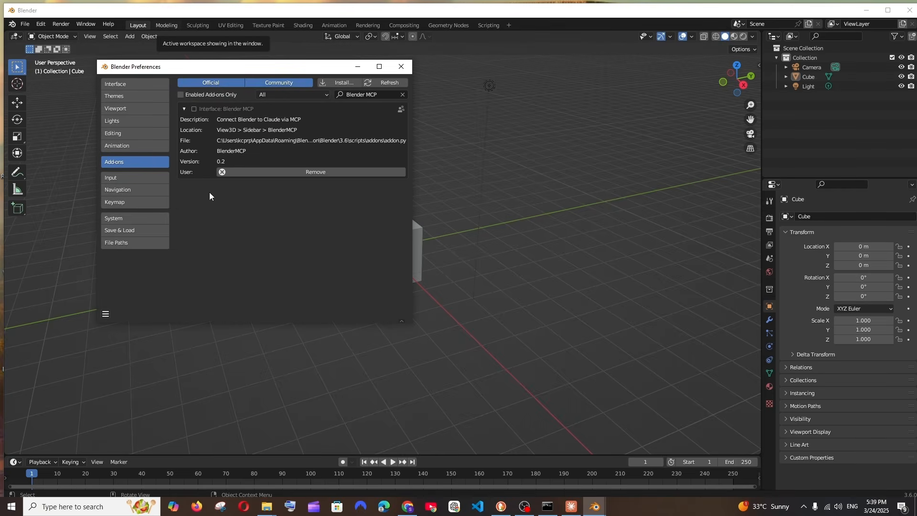
left_click(194, 109)
left_click(184, 110)
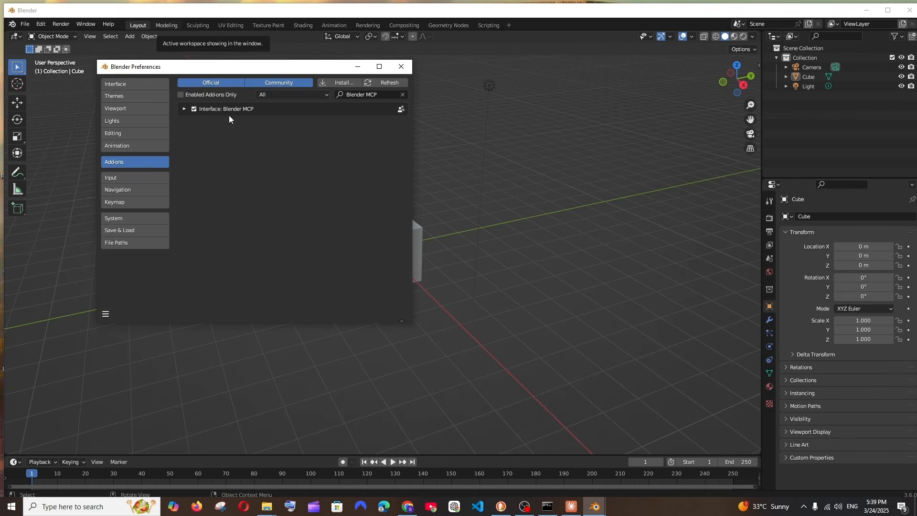
left_click(402, 67)
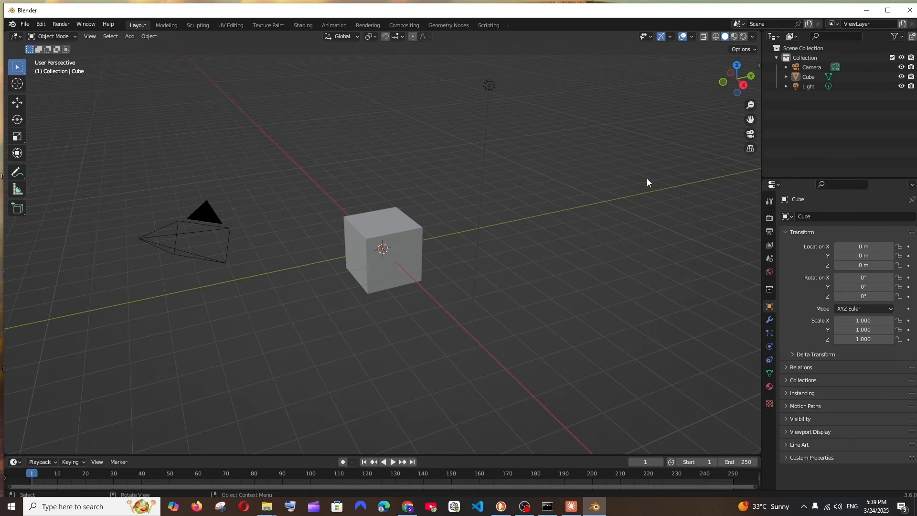
Step: Show the BlenderMCP settings in the 3D viewport sidebar and start the MCP server on port 9876
key("n")
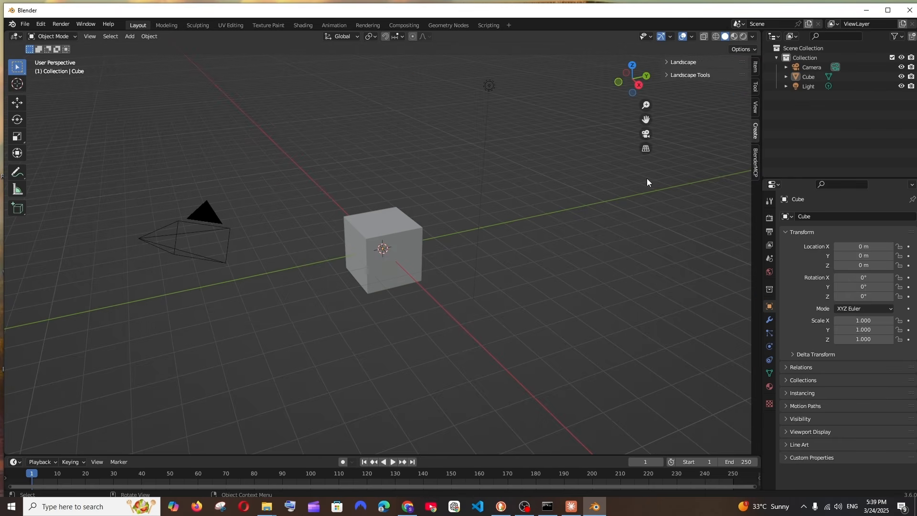
left_click(756, 162)
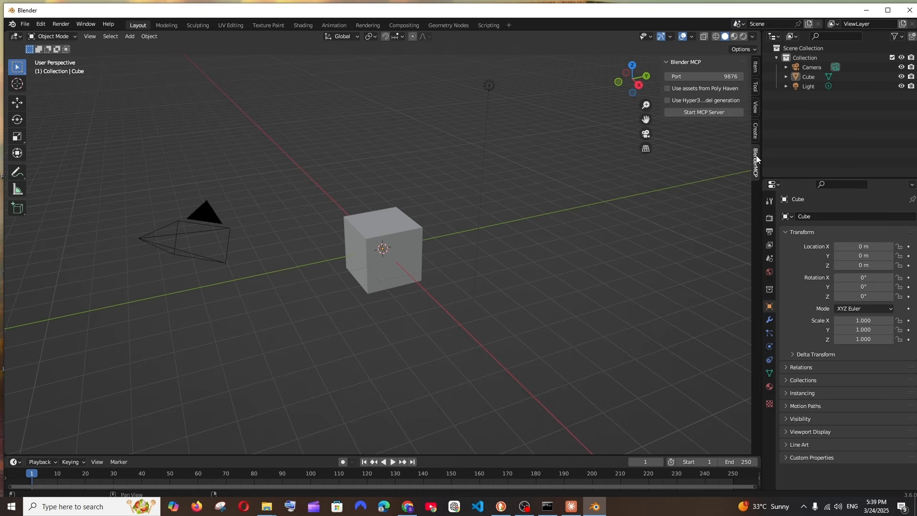
left_click(686, 112)
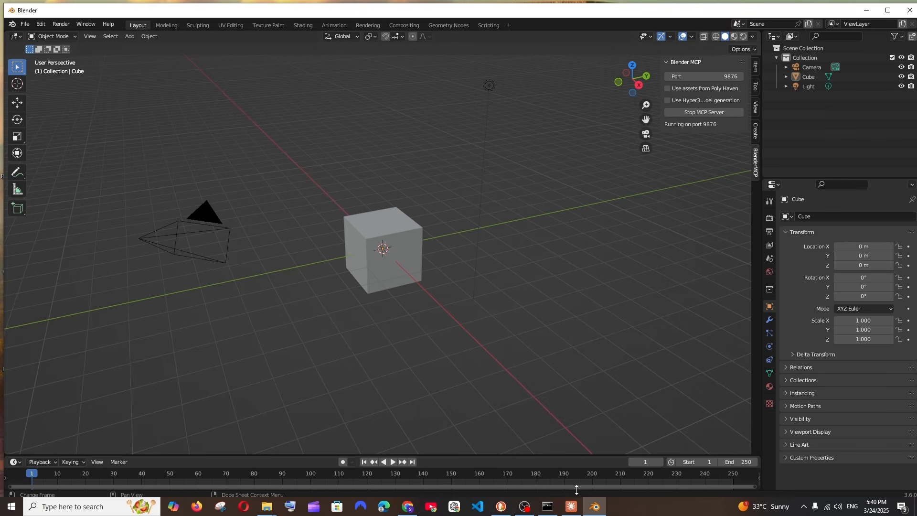
Step: Switch to Claude and send the prompt "create me a home in hut style" in a new chat
left_click(574, 510)
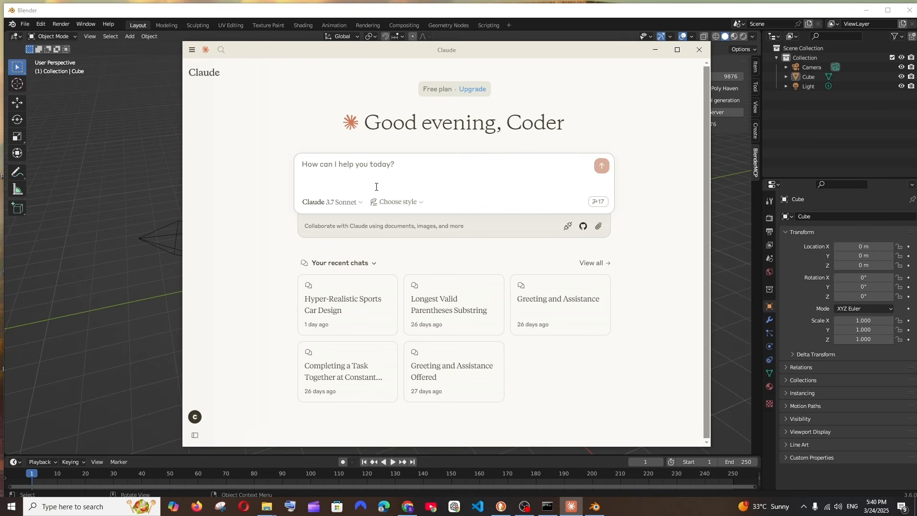
left_click_drag(415, 44, 416, 116)
left_click(327, 232)
type("create me a home in hut style")
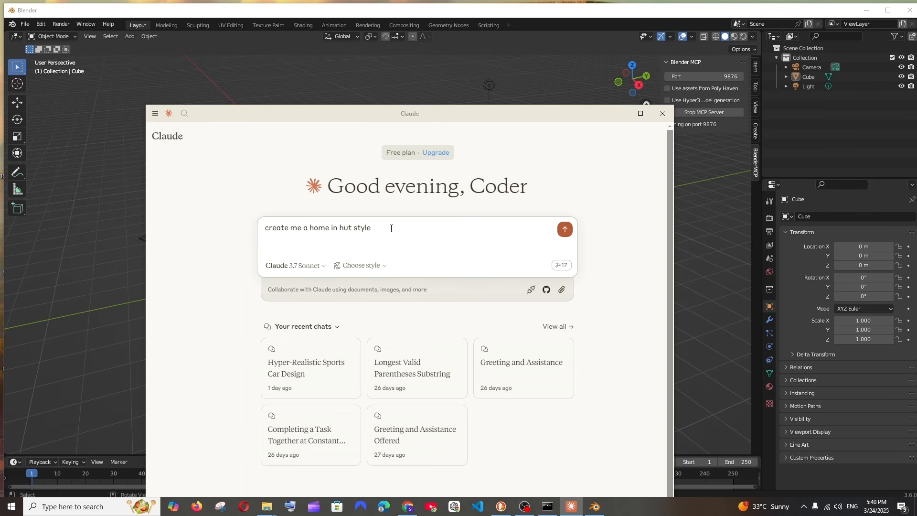
left_click(565, 229)
Step: Move Claude beside the Blender viewport and allow get_scene_info, delete_object and create_object from blender for this chat
left_click_drag(310, 108, 720, 100)
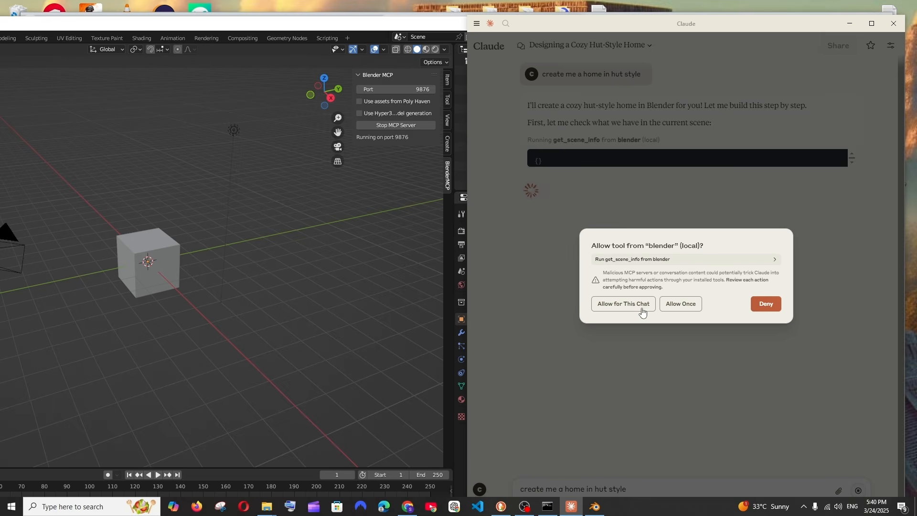
left_click(612, 312)
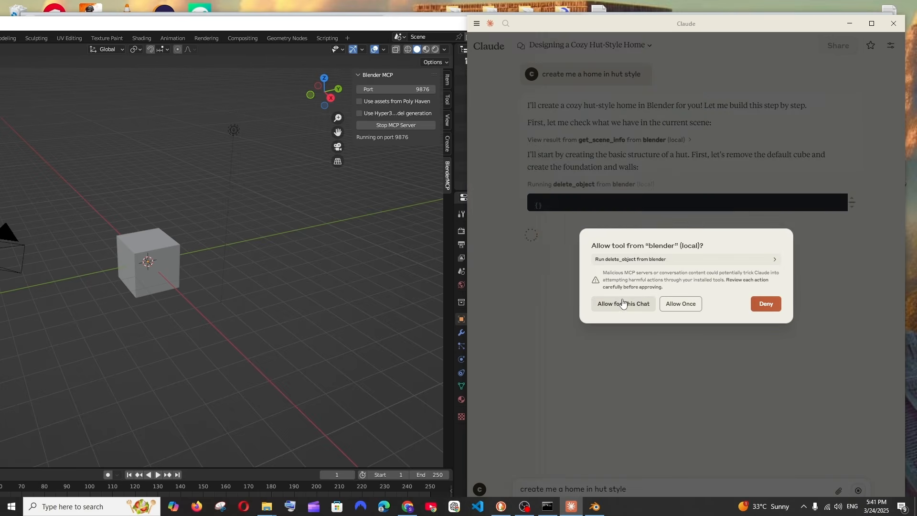
left_click(624, 304)
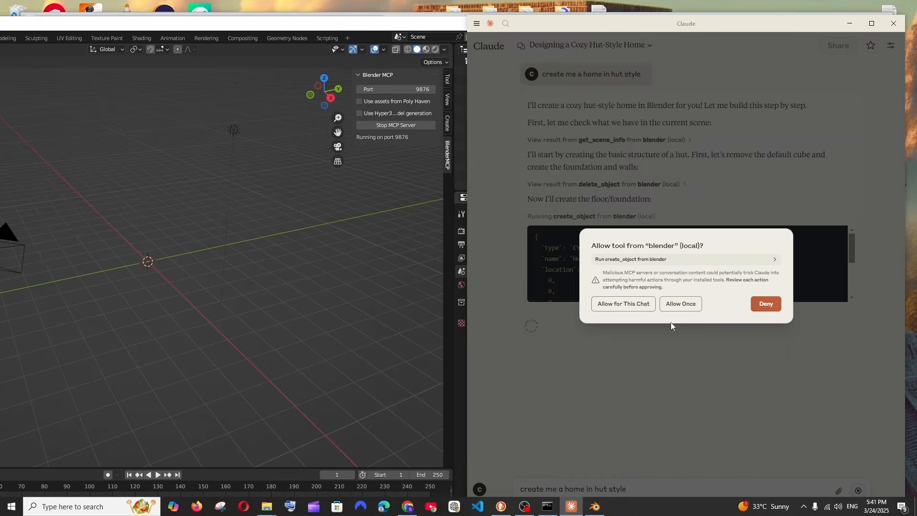
left_click(623, 304)
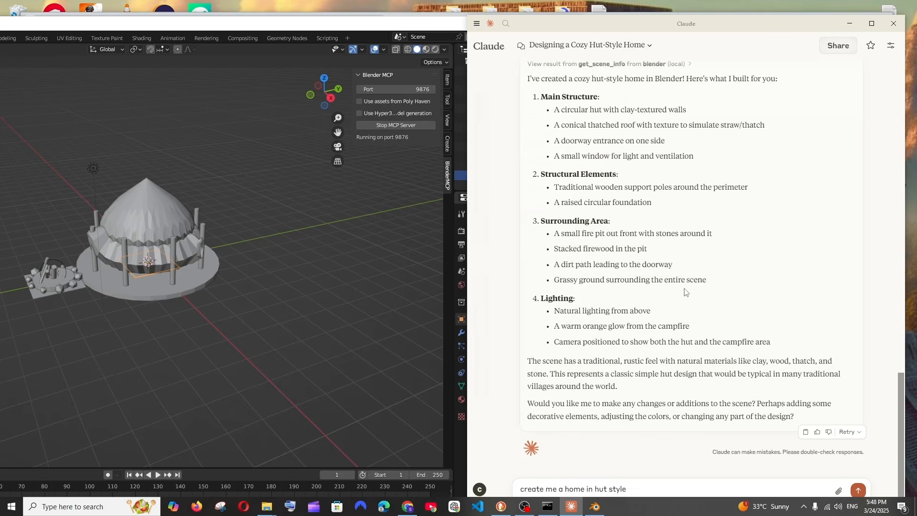
Step: Switch to Blender, maximize its window and inspect the generated hut and fire pit from several angles
left_click(434, 24)
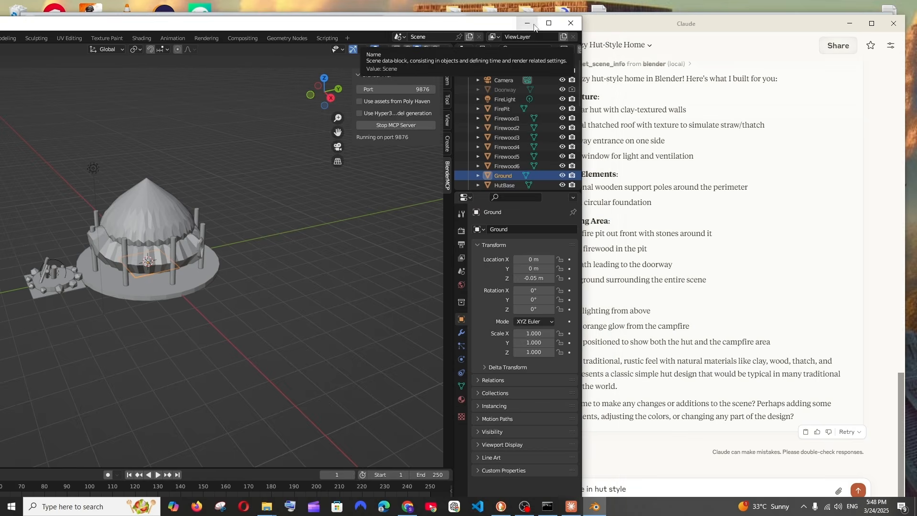
left_click(549, 26)
middle_click_drag(222, 147, 343, 159)
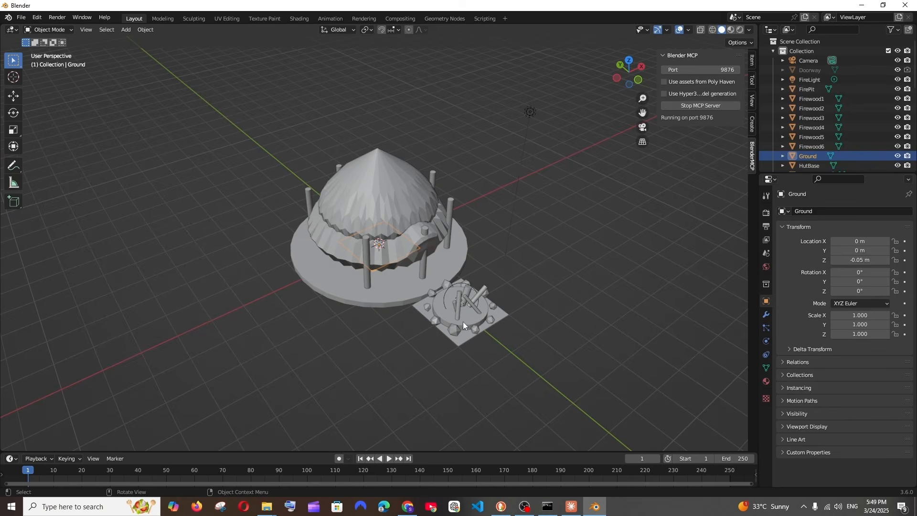
middle_click_drag(326, 138, 260, 108)
middle_click_drag(406, 151, 493, 118)
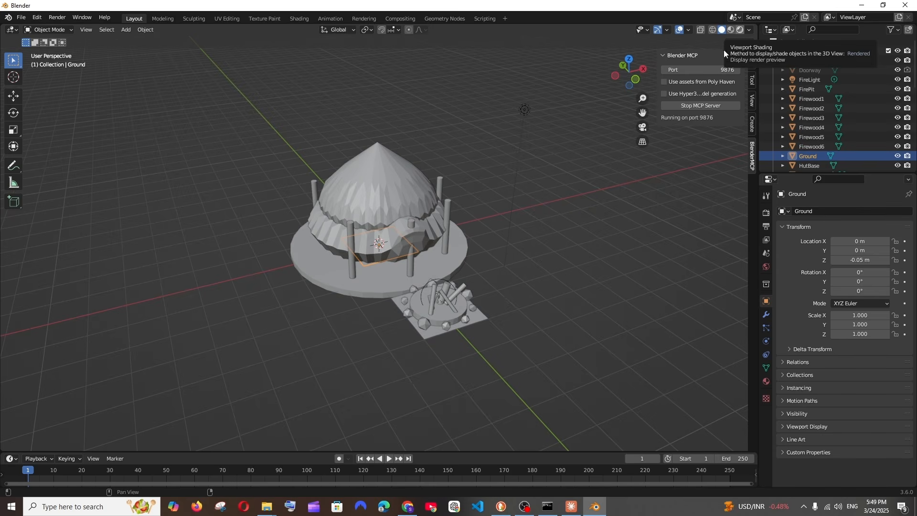
Step: Set the viewport shading to Rendered and examine the materials and lighting of the hut scene from different sides
left_click(740, 30)
middle_click_drag(490, 138, 379, 140)
left_click_drag(345, 116, 414, 125)
middle_click_drag(359, 116, 464, 120)
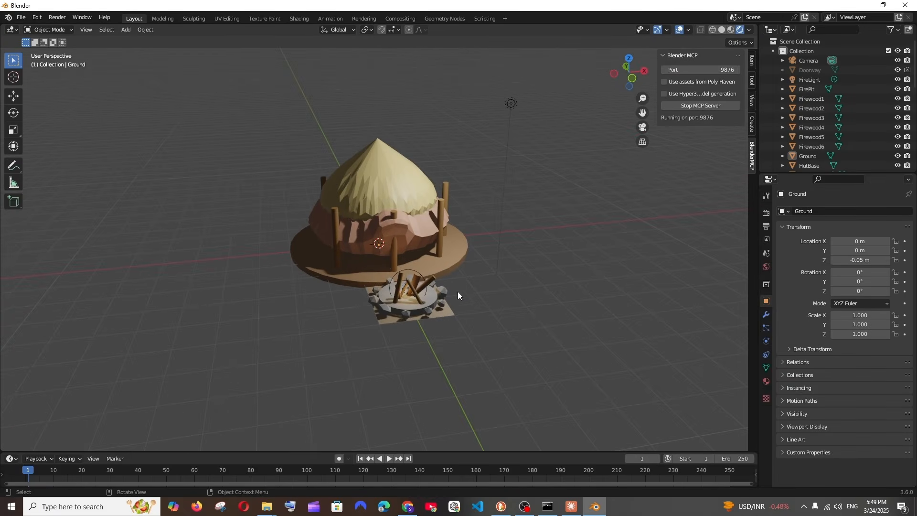
middle_click_drag(413, 256, 453, 249)
middle_click_drag(495, 273, 383, 212)
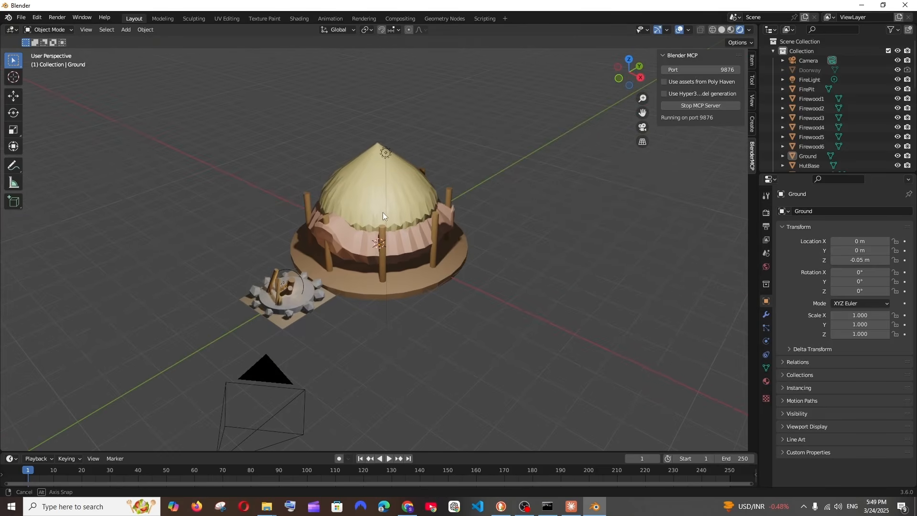